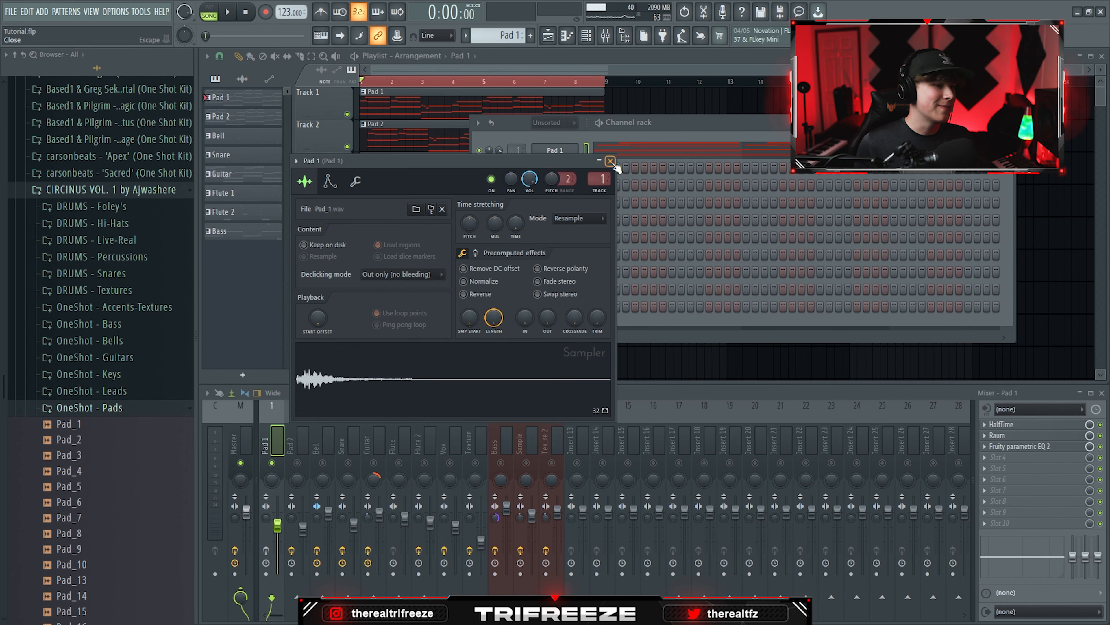
- Close the Pad 1 sampler and enter a one-bar chord of D5, F5 and A5 at the start of its piano roll
{"action": "left_click", "coordinate": [611, 161]}
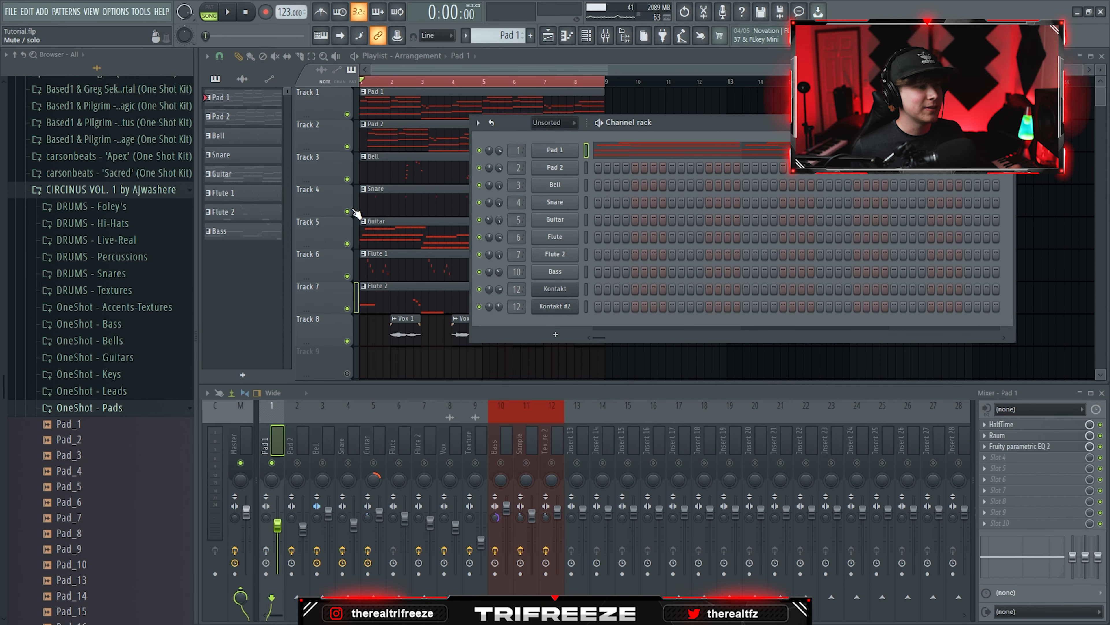
{"action": "key", "text": "F7"}
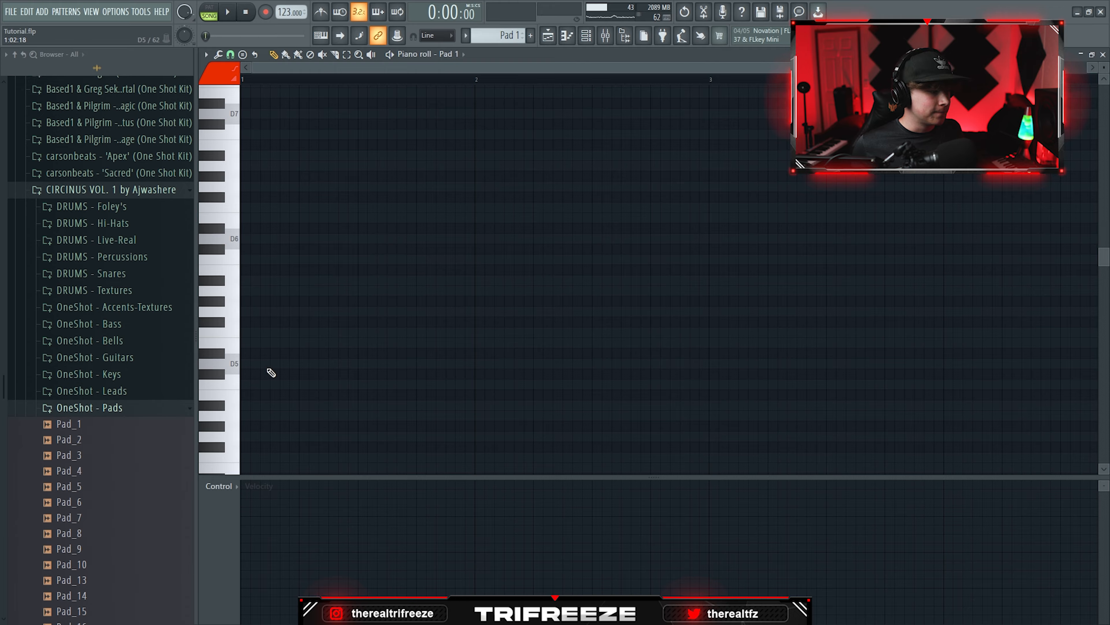
{"action": "left_click", "coordinate": [253, 363]}
{"action": "left_click", "coordinate": [248, 333]}
{"action": "left_click", "coordinate": [248, 290]}
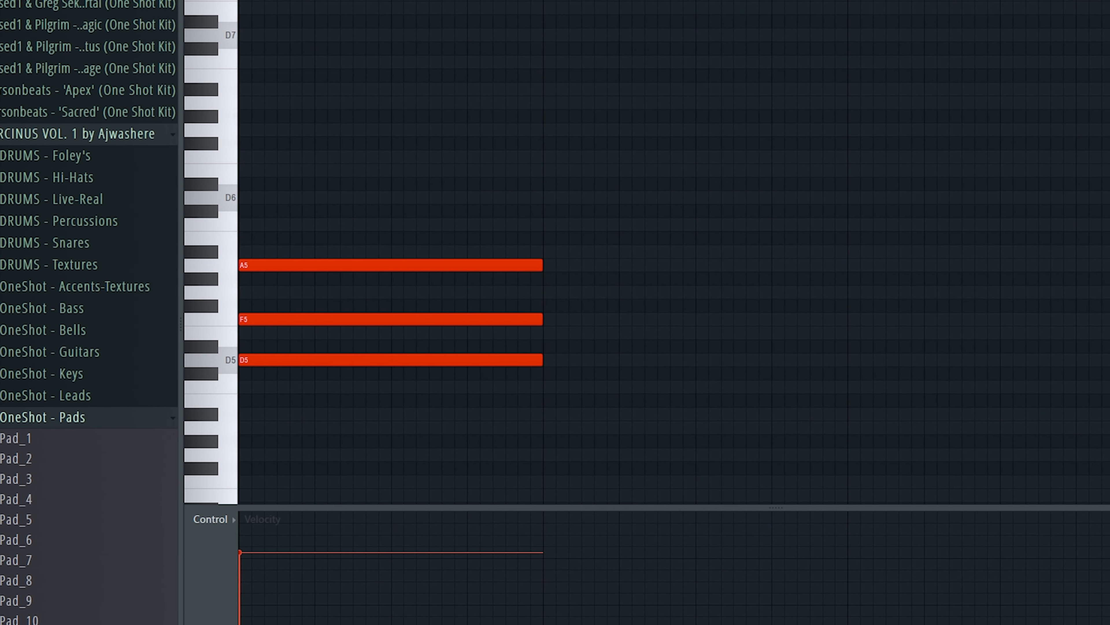
- Shorten the A5 note to half a bar and continue it with half-bar A#5, A5 and A#5 notes through bar 2
{"action": "left_click_drag", "start_coordinate": [542, 265], "coordinate": [391, 266]}
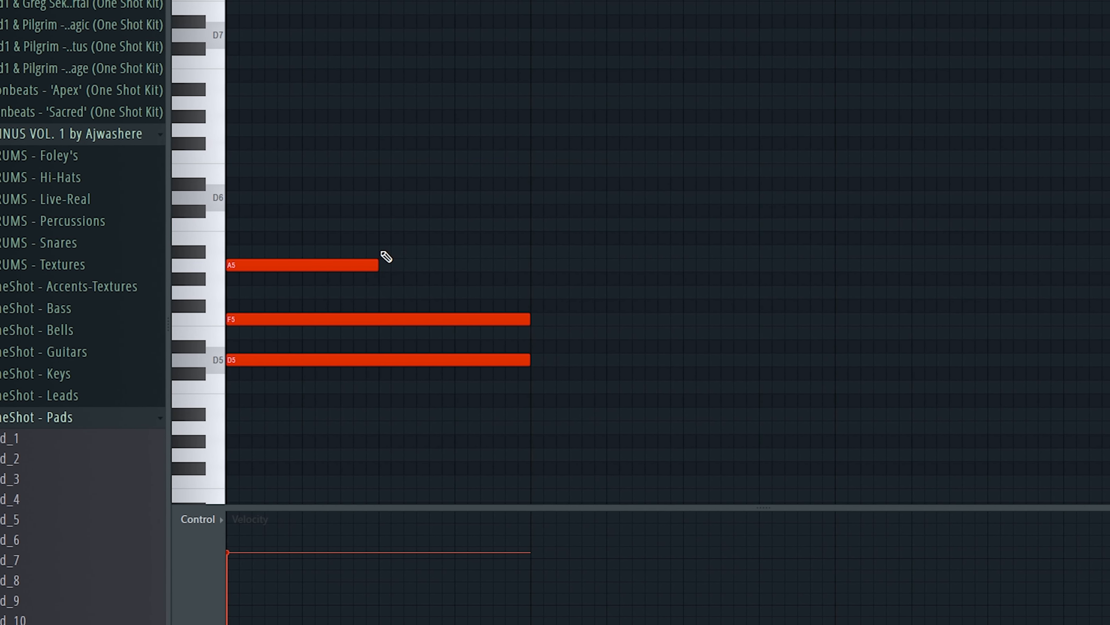
{"action": "left_click", "coordinate": [389, 252]}
{"action": "left_click", "coordinate": [542, 265]}
{"action": "left_click", "coordinate": [693, 252]}
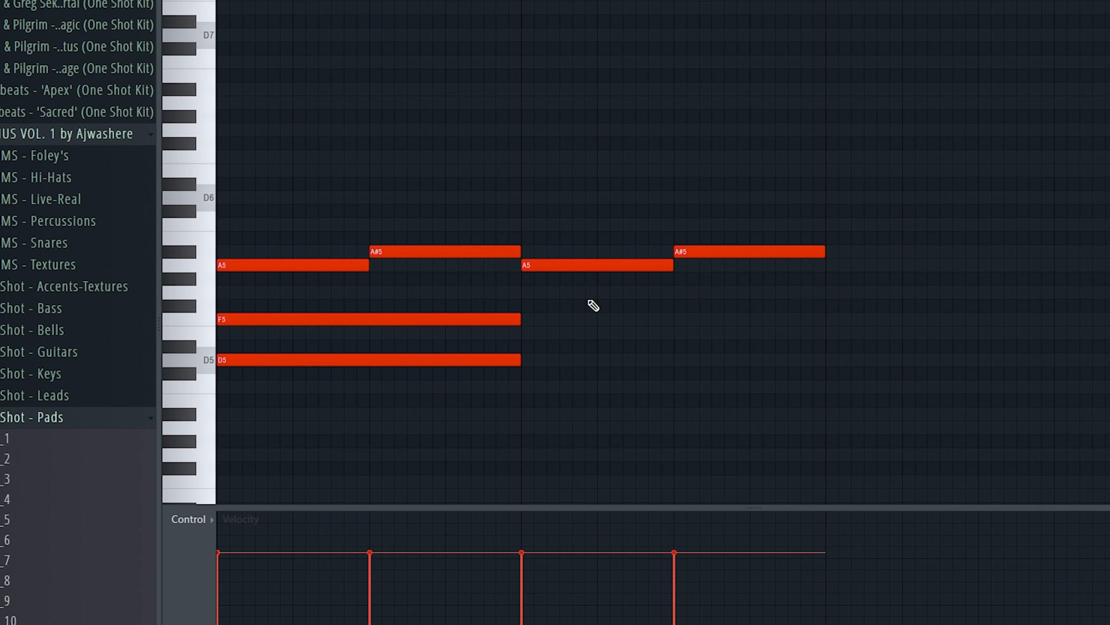
- Add one-bar F5 and D5 notes in bar 2 and raise both F5 notes by an octave
{"action": "left_click", "coordinate": [532, 319]}
{"action": "left_click", "coordinate": [531, 359]}
{"action": "key", "text": "space"}
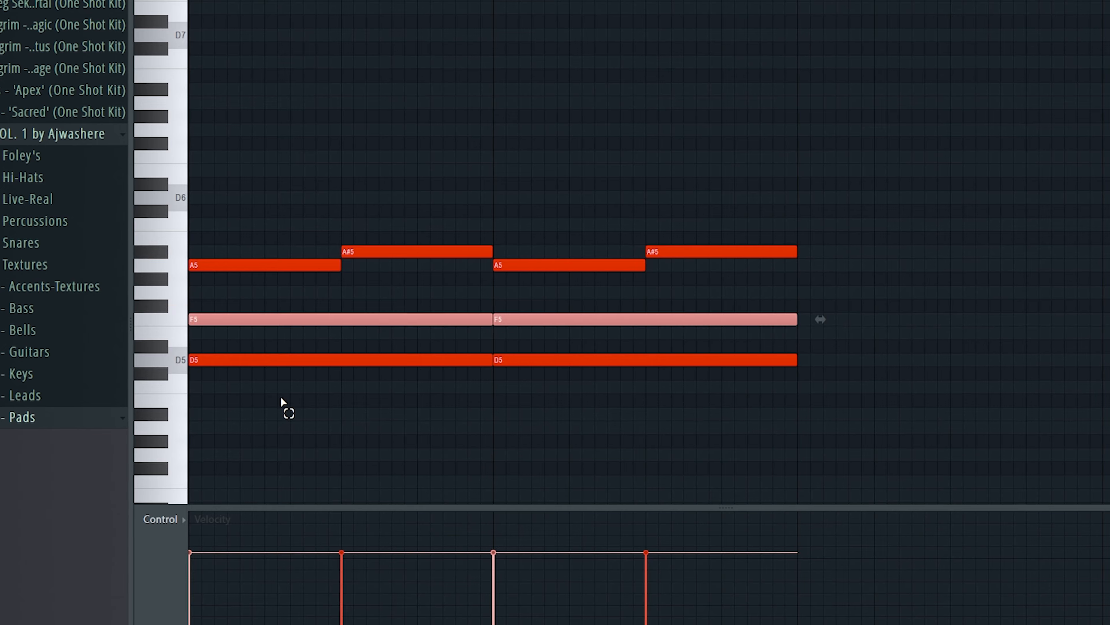
{"action": "scroll", "coordinate": [281, 396], "scroll_direction": "up", "scroll_amount": 1}
{"action": "key", "text": "ctrl+Up"}
{"action": "key", "text": "space"}
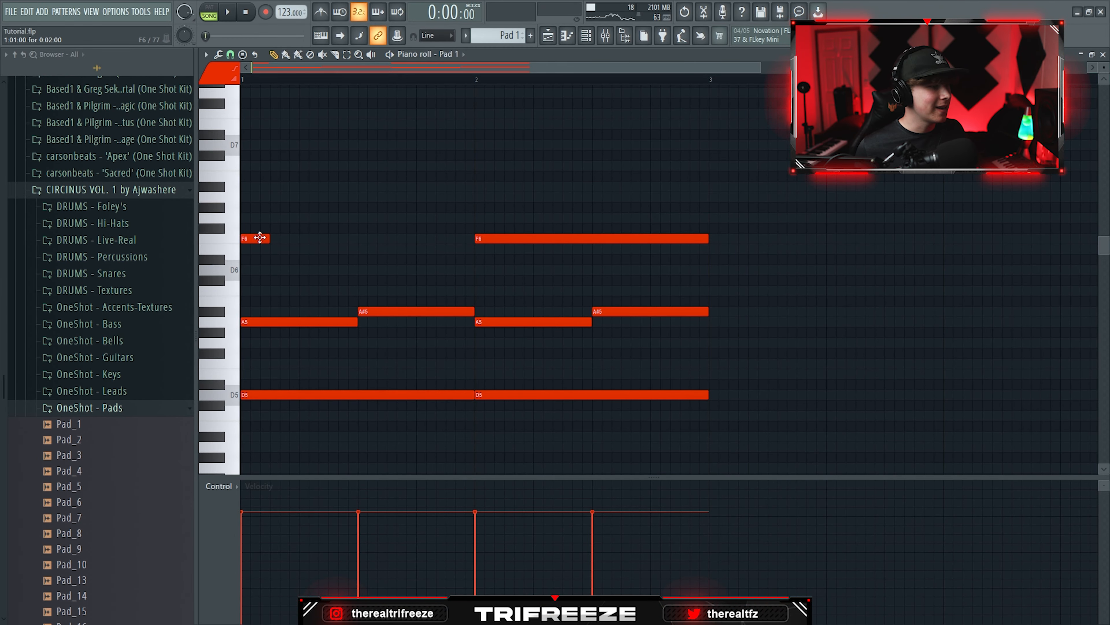
- Resize the first F6 to a quarter bar and complete bar 1's melody with eighth-bar A#6 and A6 notes and a half-bar E6
{"action": "left_click_drag", "start_coordinate": [268, 239], "coordinate": [365, 256]}
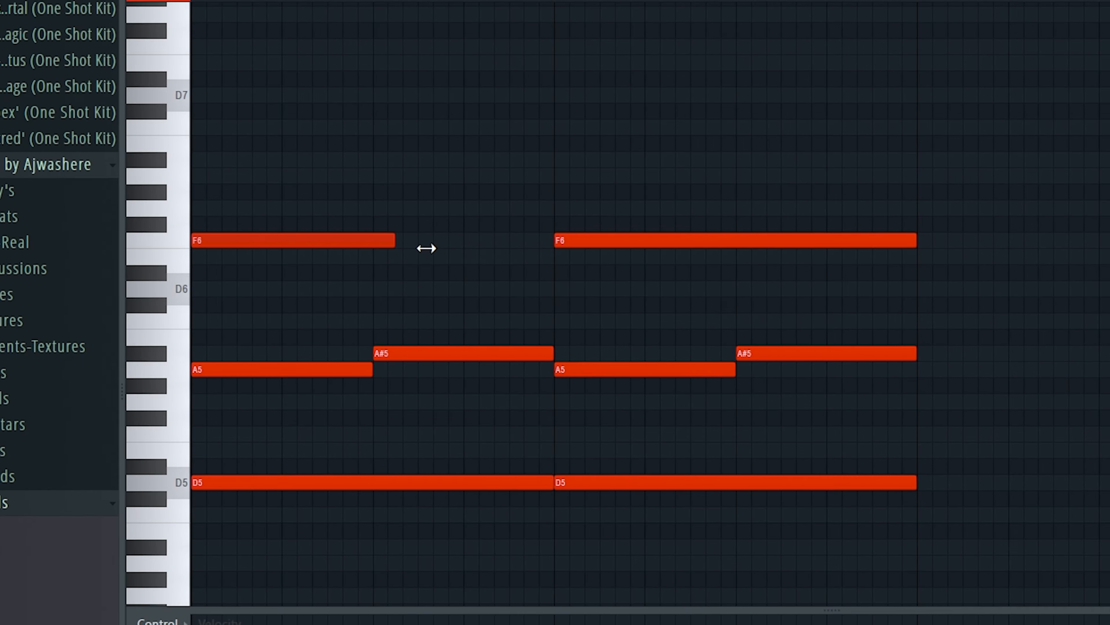
{"action": "left_click", "coordinate": [301, 187]}
{"action": "left_click", "coordinate": [331, 197]}
{"action": "left_click", "coordinate": [359, 238]}
{"action": "key", "text": "space"}
{"action": "left_click_drag", "start_coordinate": [452, 256], "coordinate": [542, 265]}
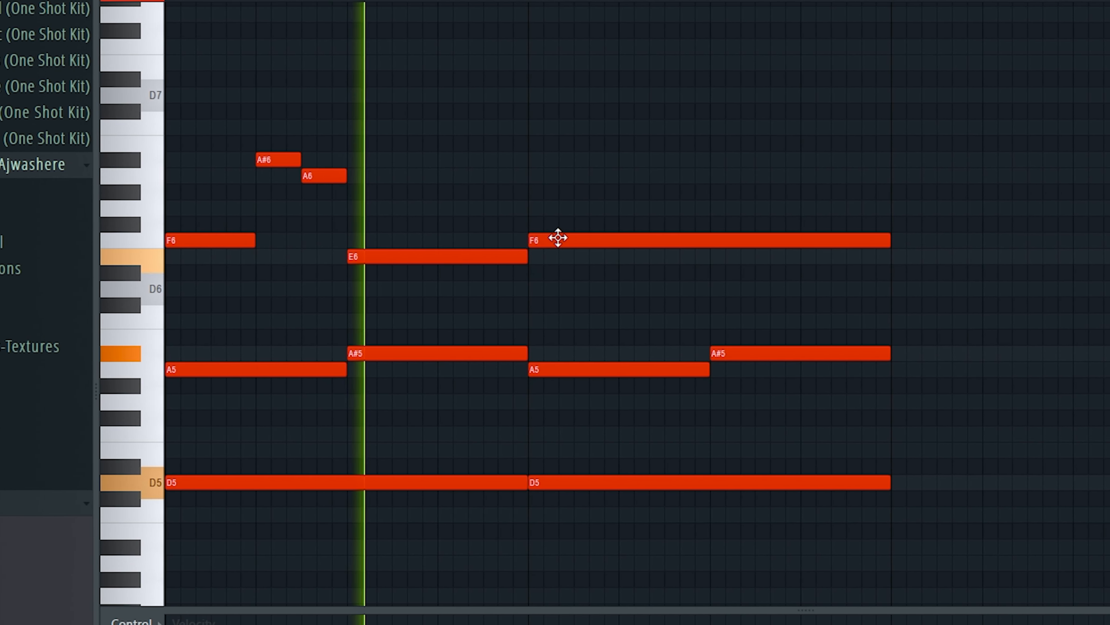
- Replace the long F6 note in bar 2 with a copy of bar 1's F6, A#6, A6 and E6 melody
{"action": "right_click", "coordinate": [578, 241]}
{"action": "key", "text": "space"}
{"action": "left_click_drag", "start_coordinate": [240, 143], "coordinate": [374, 262], "text": "ctrl"}
{"action": "key", "text": "ctrl+b"}
{"action": "left_click", "coordinate": [568, 273], "text": "ctrl"}
{"action": "key", "text": "space"}
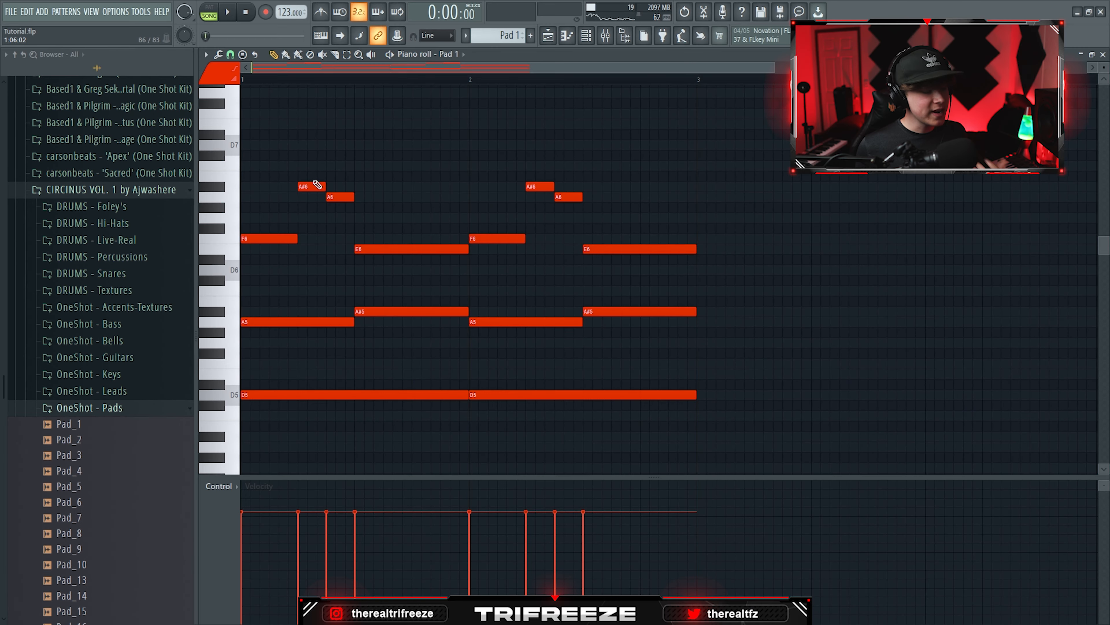
- Add a quarter-bar C7 note at the end of bar 2 and play the phrase back
{"action": "left_click", "coordinate": [645, 166]}
{"action": "scroll", "coordinate": [678, 199], "scroll_direction": "down", "scroll_amount": 2}
{"action": "key", "text": "space"}
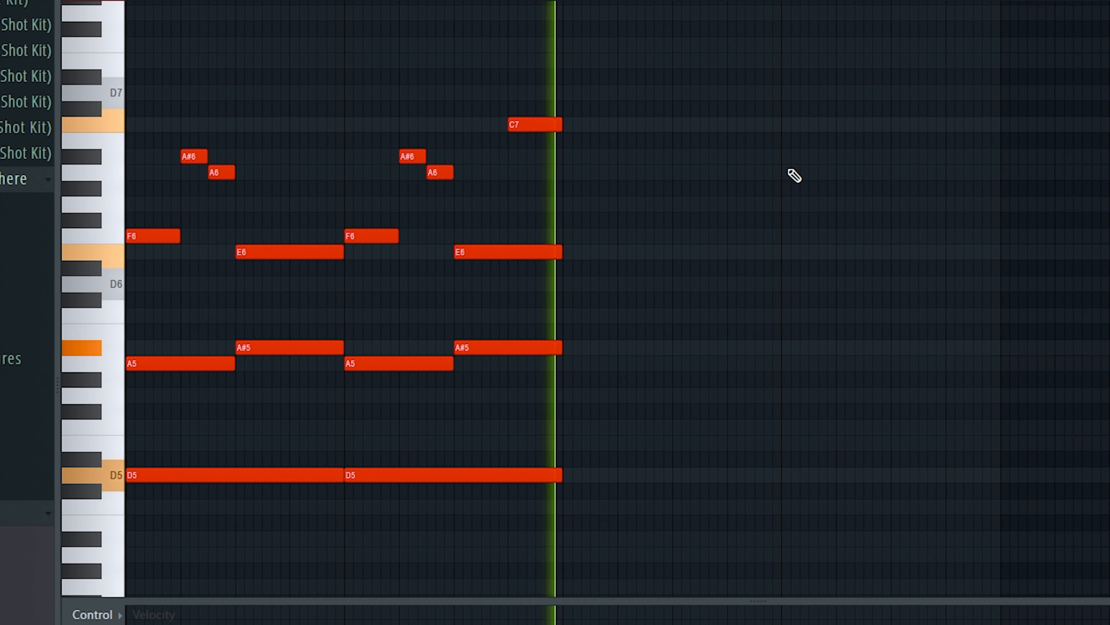
- Duplicate the two-bar phrase into bars 3 and 4 and transpose the copy up five semitones
{"action": "key", "text": "space"}
{"action": "key", "text": "ctrl+b"}
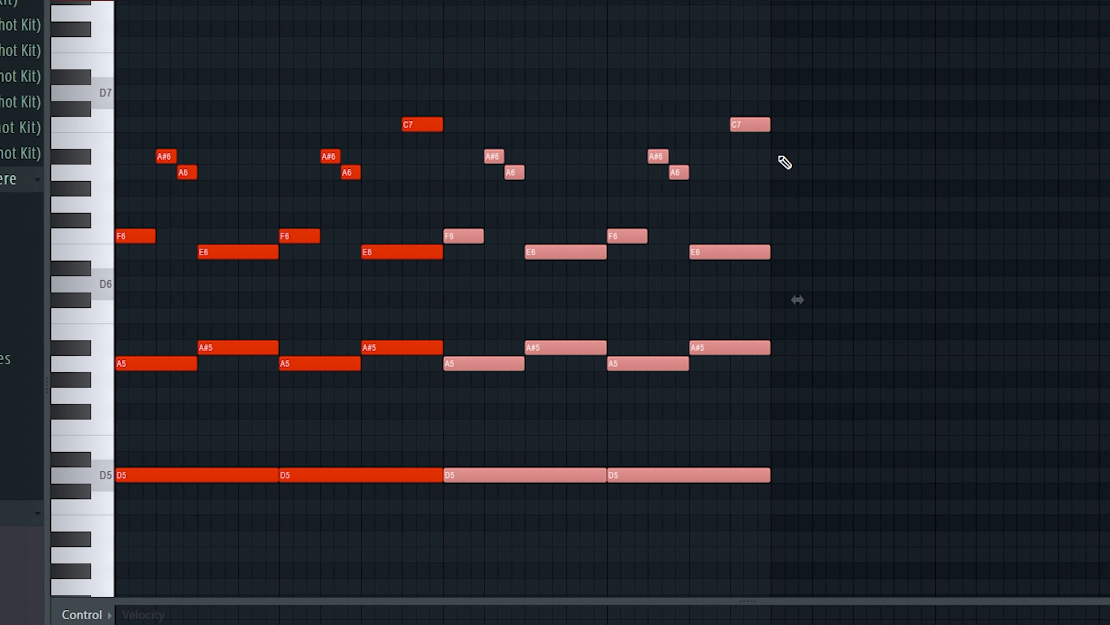
{"action": "key", "text": "shift+Up"}
{"action": "key", "text": "shift+Up"}
{"action": "key", "text": "shift+Up"}
{"action": "key", "text": "shift+Up"}
{"action": "key", "text": "shift+Up"}
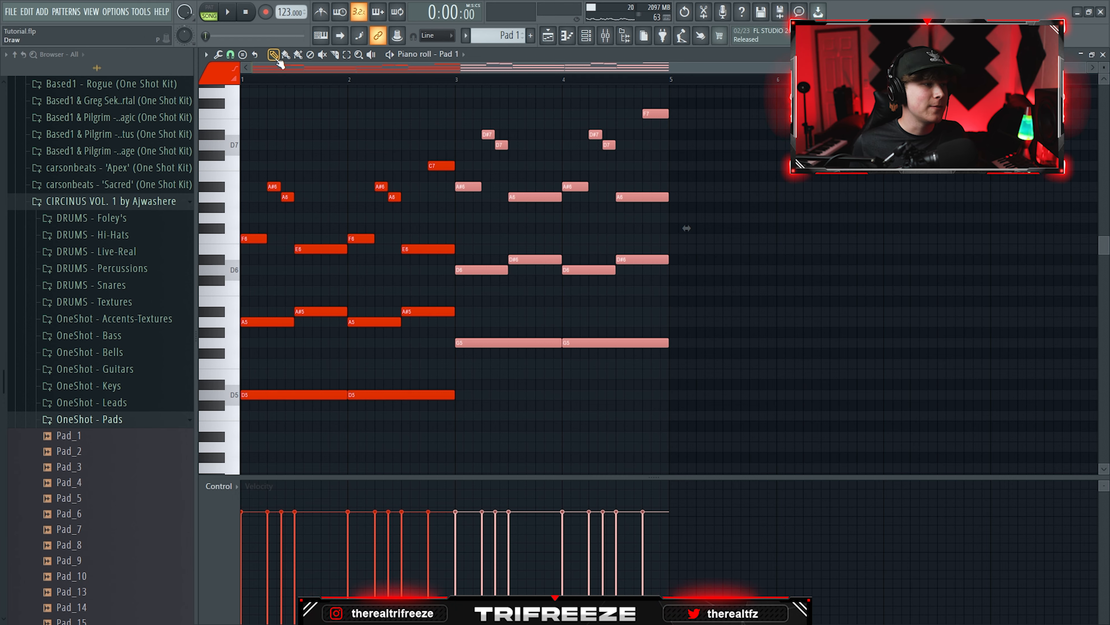
- Play back the four-bar Pad 1 phrase and duplicate it directly after itself
{"action": "key", "text": "space"}
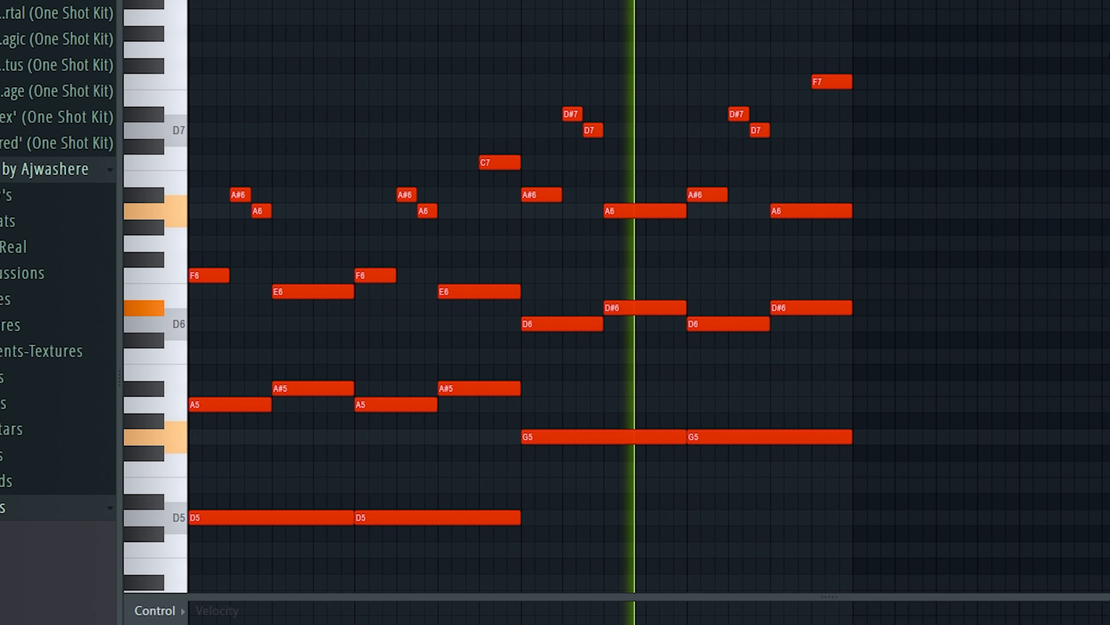
{"action": "key", "text": "ctrl+b"}
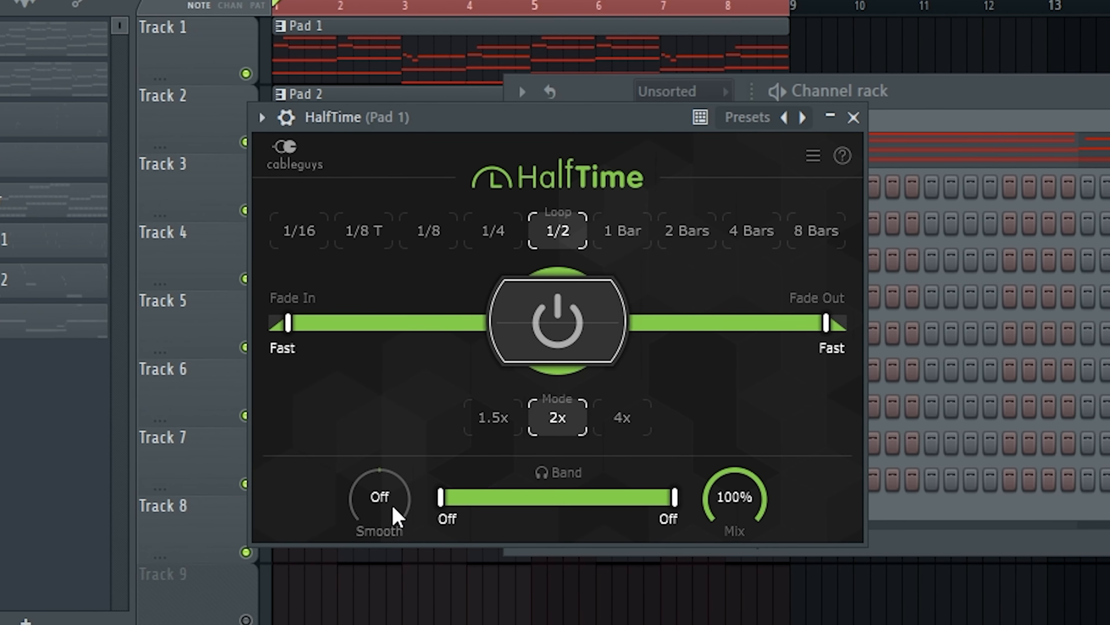
- Set the Smooth amount of Pad 1's HalfTime effect to FX 500 ms and close the plugin
{"action": "left_click_drag", "start_coordinate": [394, 516], "coordinate": [402, 503]}
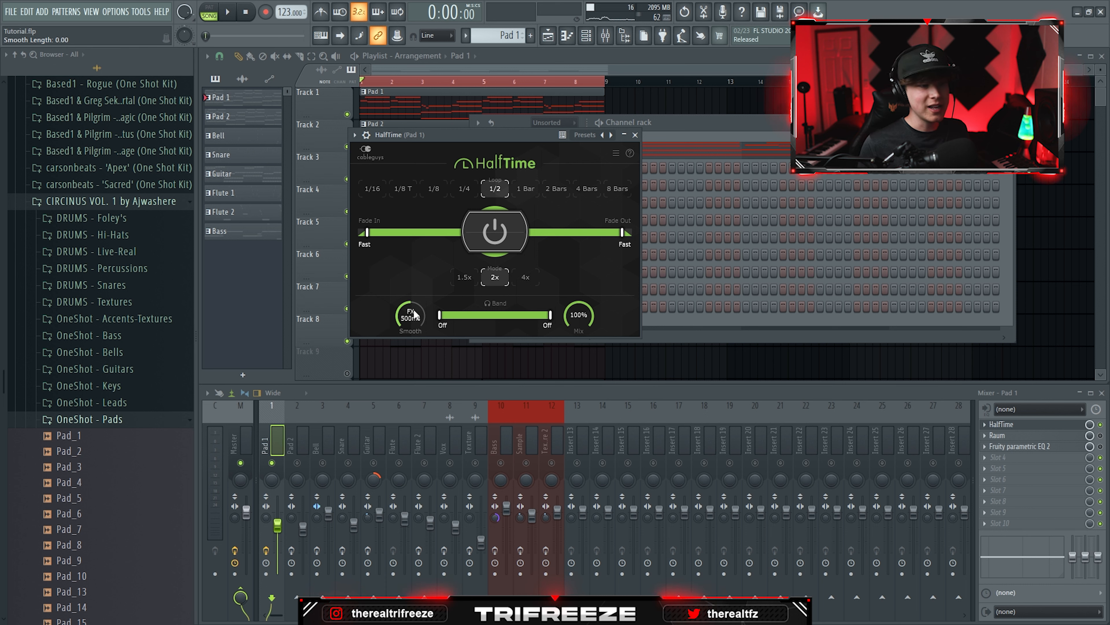
{"action": "left_click_drag", "start_coordinate": [448, 136], "coordinate": [496, 154]}
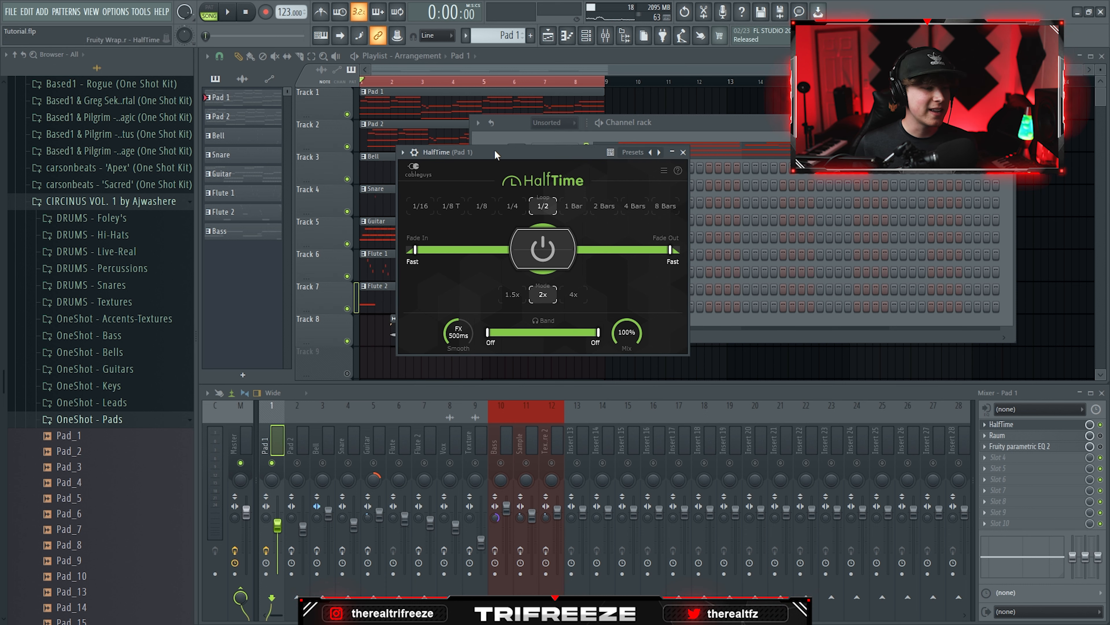
{"action": "left_click", "coordinate": [684, 152]}
- Review Pad 1's Raum reverb with the Valentine Backwards preset and the band settings of its Fruity parametric EQ 2
{"action": "left_click", "coordinate": [997, 434]}
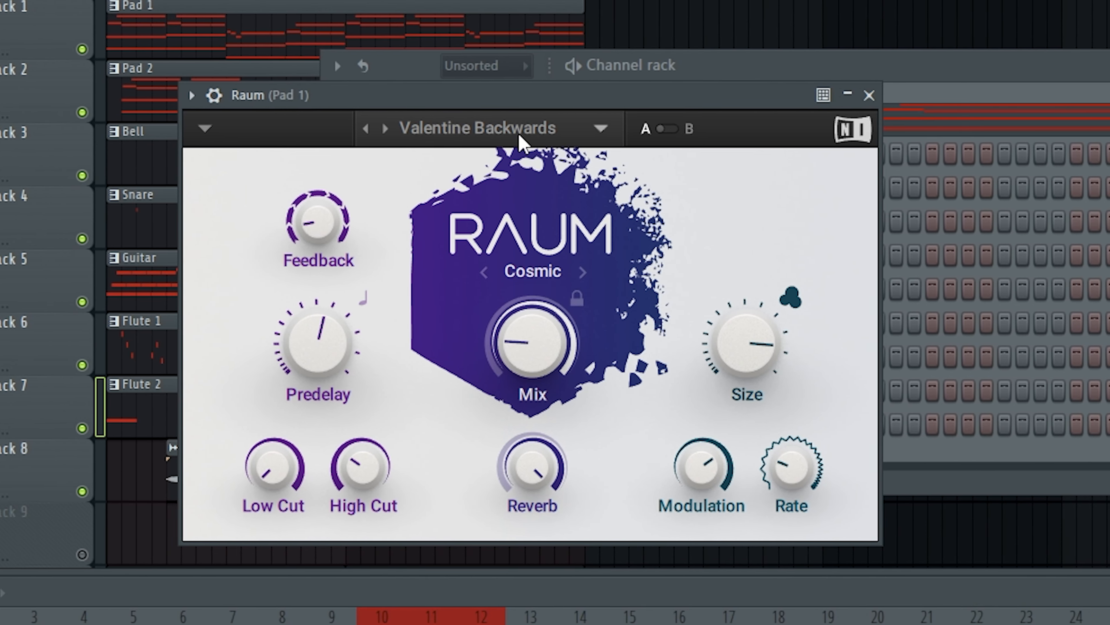
{"action": "left_click", "coordinate": [519, 134]}
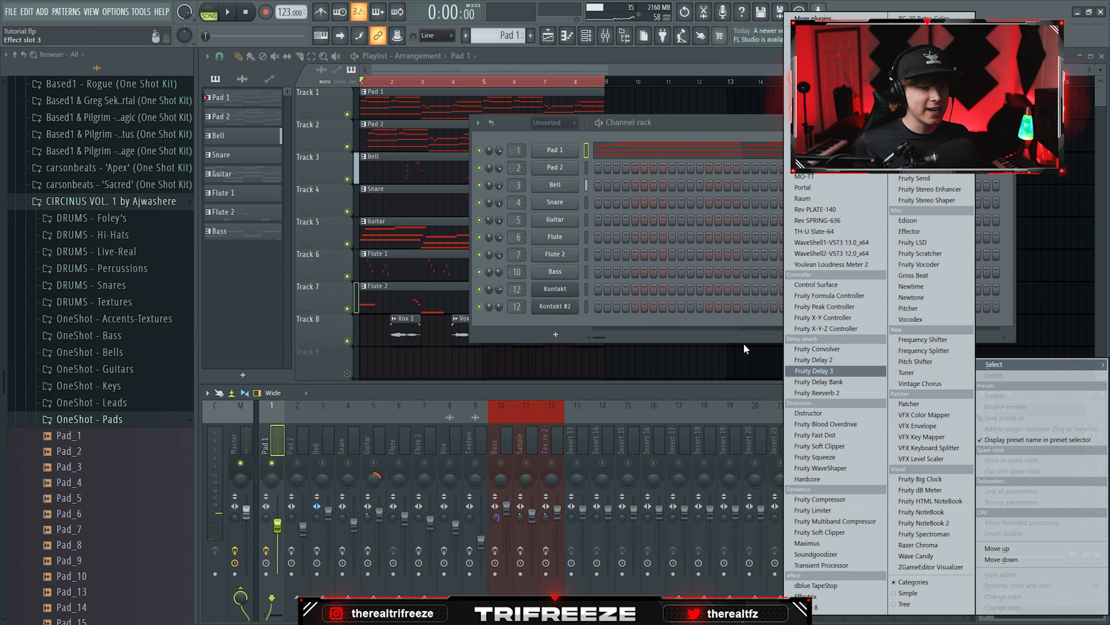
{"action": "left_click", "coordinate": [745, 349]}
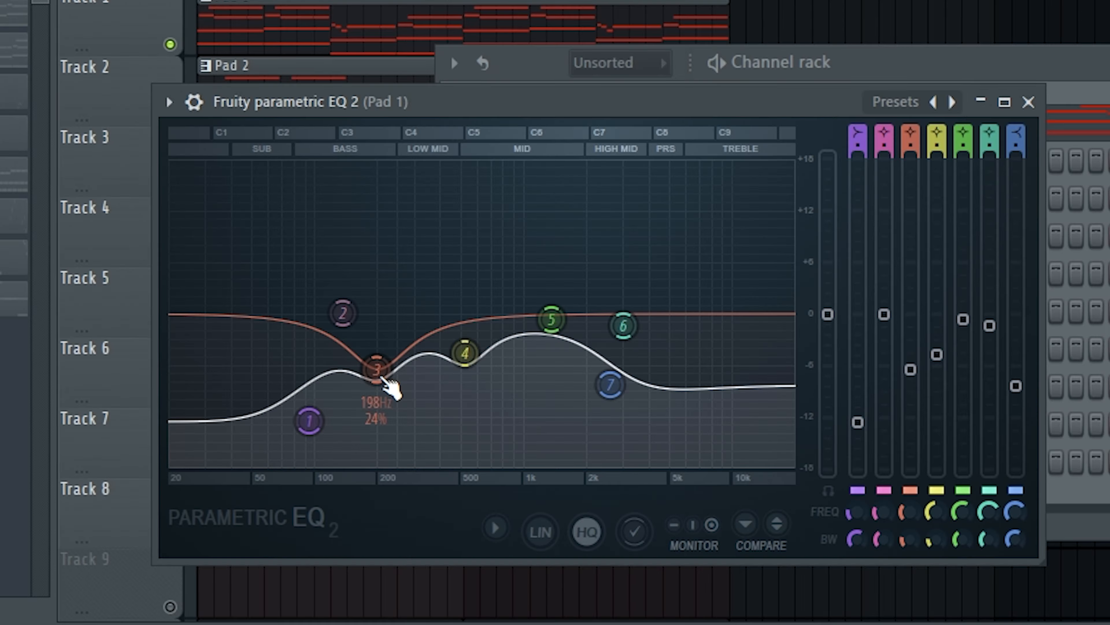
{"action": "key", "text": "space"}
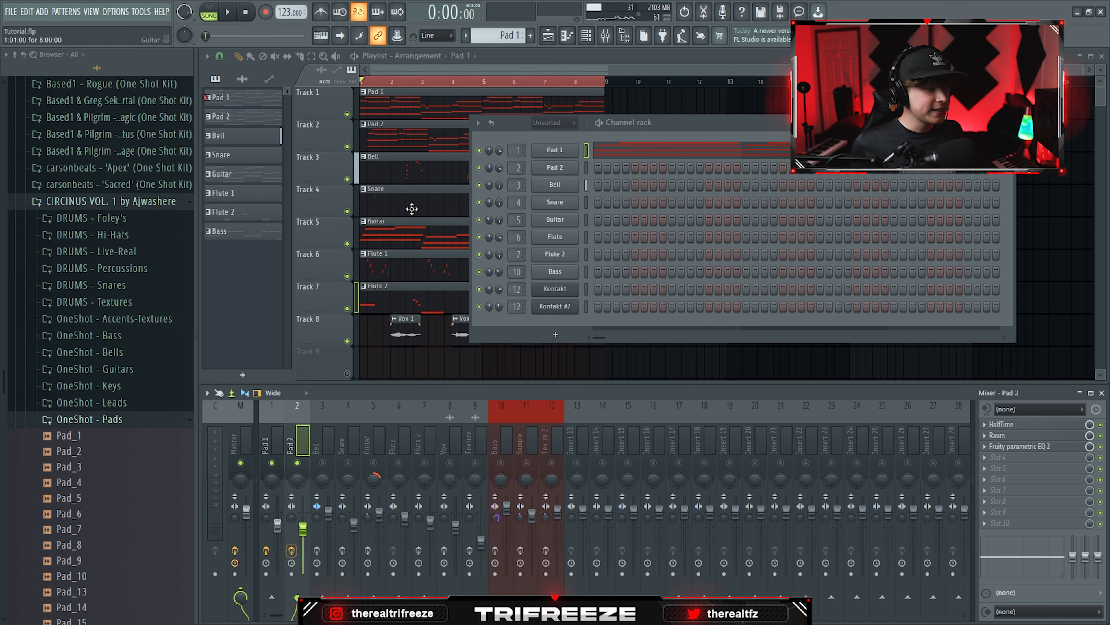
- Open the Pad 2 pattern in the piano roll and examine the placement of its notes
{"action": "double_click", "coordinate": [402, 101]}
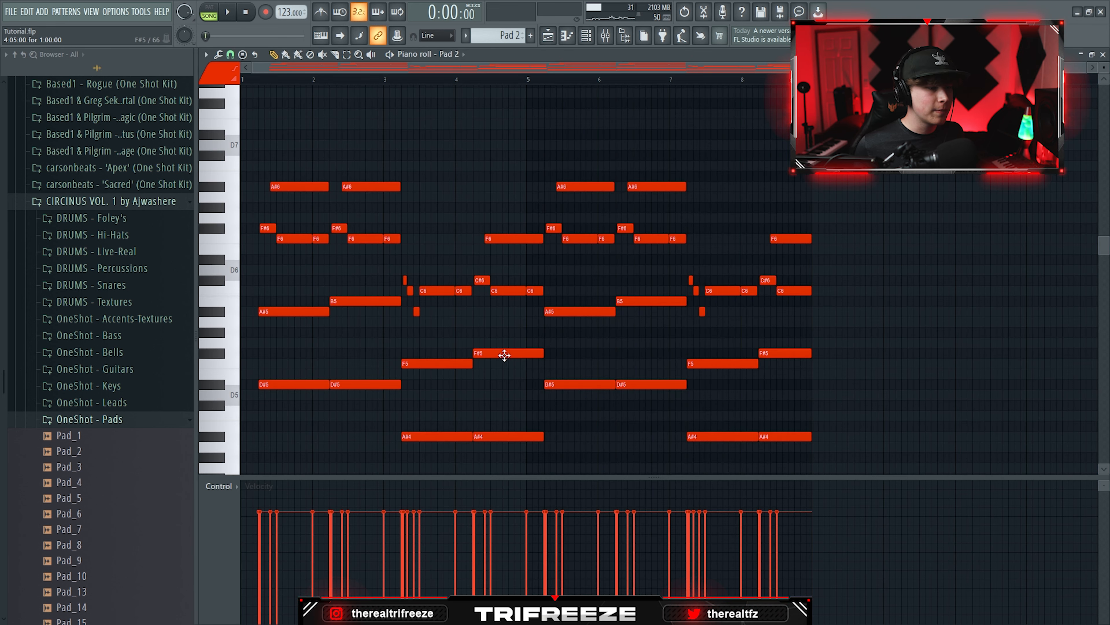
{"action": "scroll", "coordinate": [498, 343], "scroll_direction": "down", "scroll_amount": 2}
{"action": "scroll", "coordinate": [494, 337], "scroll_direction": "up", "scroll_amount": 1}
{"action": "key", "text": "ctrl+x"}
{"action": "key", "text": "ctrl+v"}
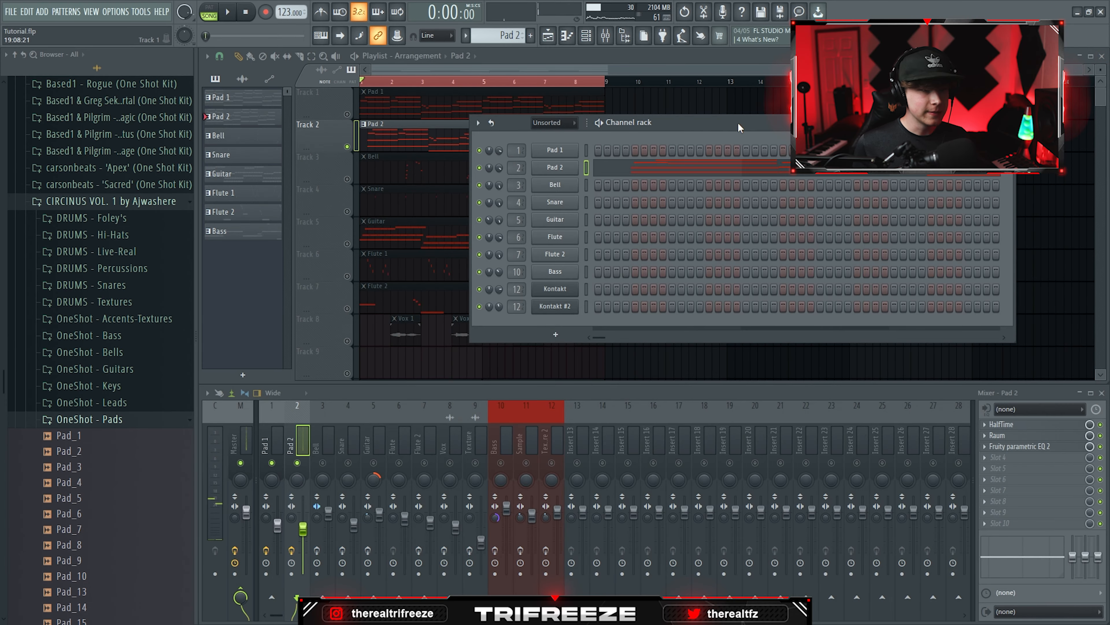
- Audition the Bell_17 sample in the Pad 2 sampler and play the Pad 1 and Pad 2 tracks together
{"action": "left_click", "coordinate": [554, 167]}
{"action": "left_click_drag", "start_coordinate": [320, 160], "coordinate": [359, 178]}
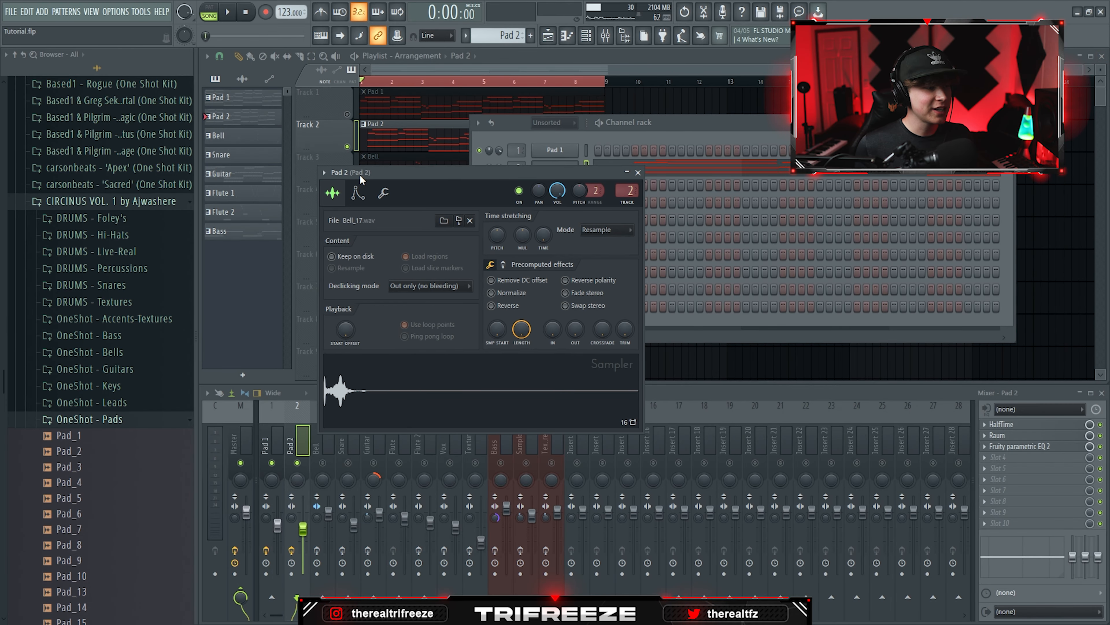
{"action": "left_click", "coordinate": [404, 373]}
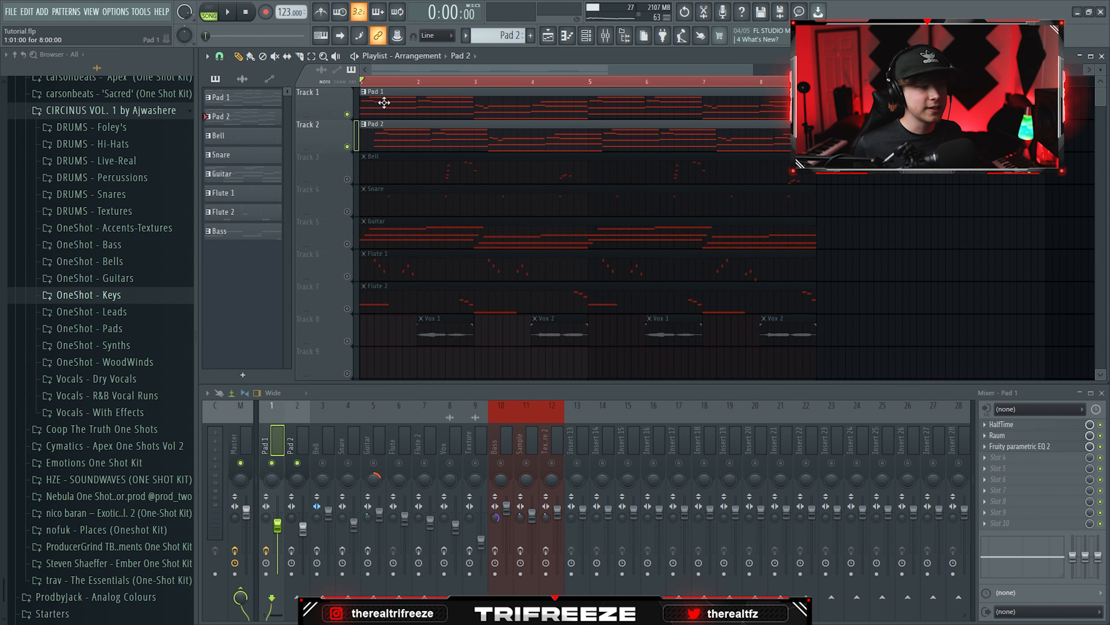
{"action": "key", "text": "space"}
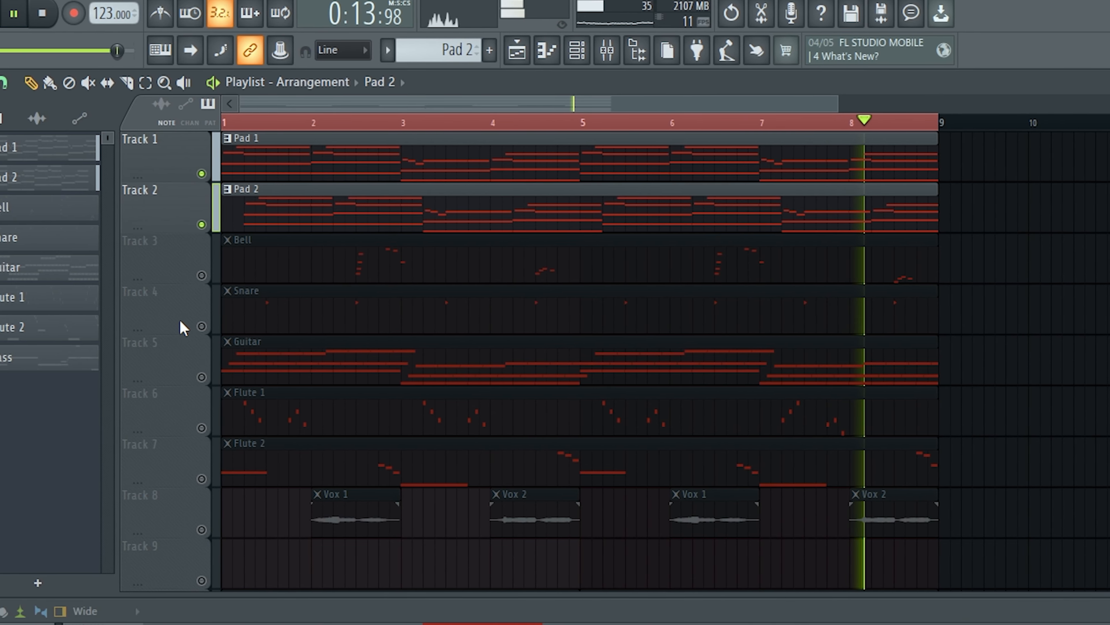
{"action": "key", "text": "space"}
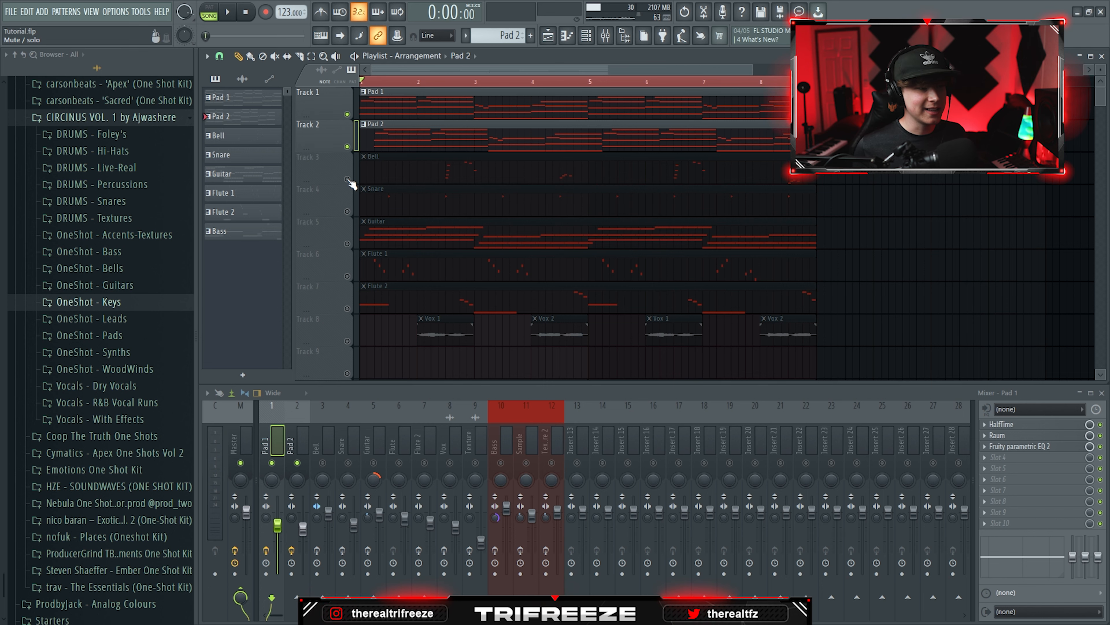
- Hide the mixer, open the Bell pattern in the piano roll and play it back to examine its notes
{"action": "key", "text": "F9"}
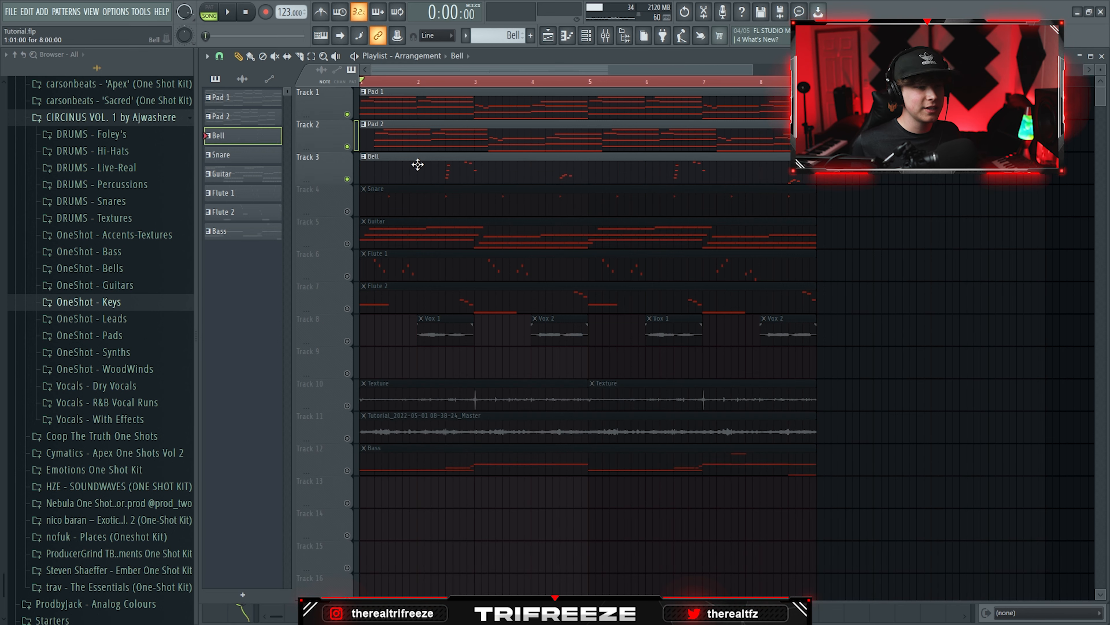
{"action": "double_click", "coordinate": [416, 166]}
{"action": "key", "text": "space"}
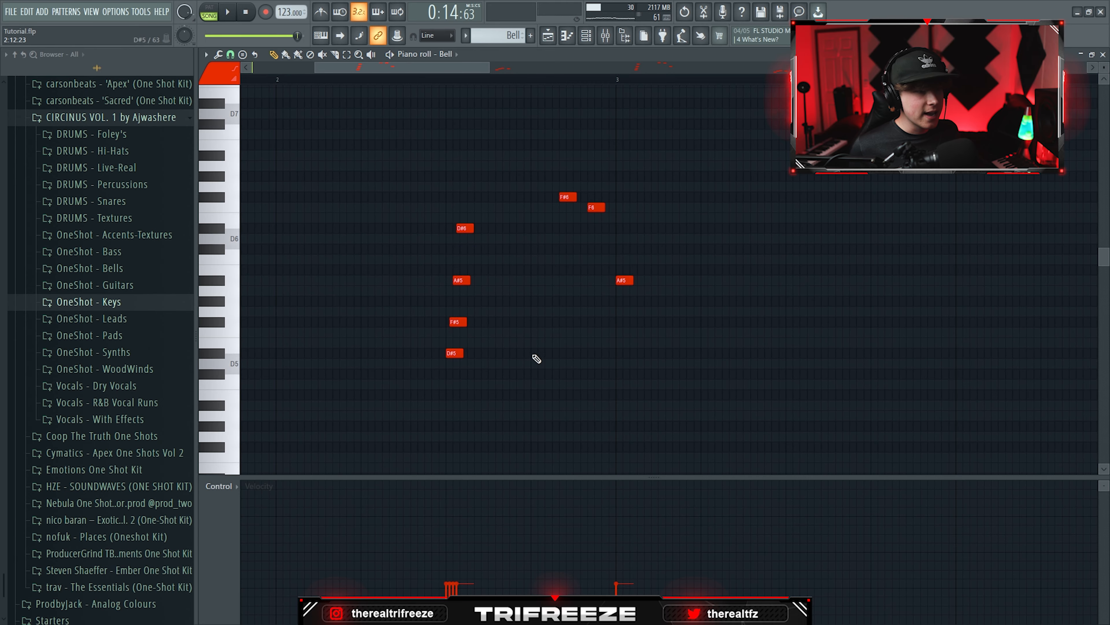
{"action": "scroll", "coordinate": [541, 365], "scroll_direction": "down", "scroll_amount": 5}
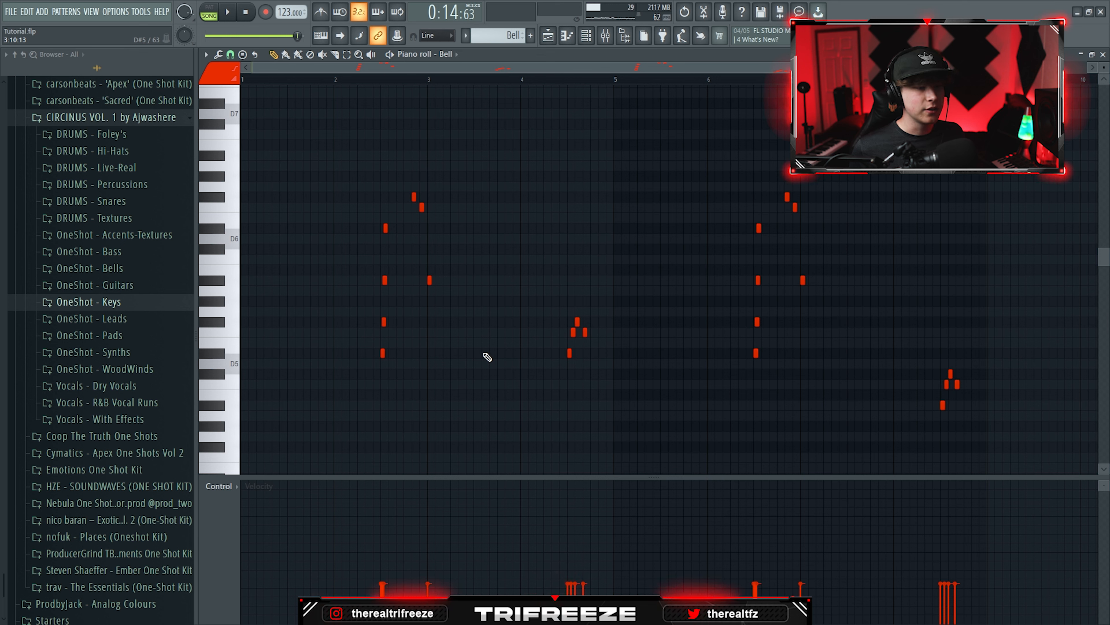
- Stagger the A#5 and F#5 notes of the Bell pattern's first chord slightly later to create an upward strum from D#5
{"action": "scroll", "coordinate": [488, 357], "scroll_direction": "up", "scroll_amount": 5}
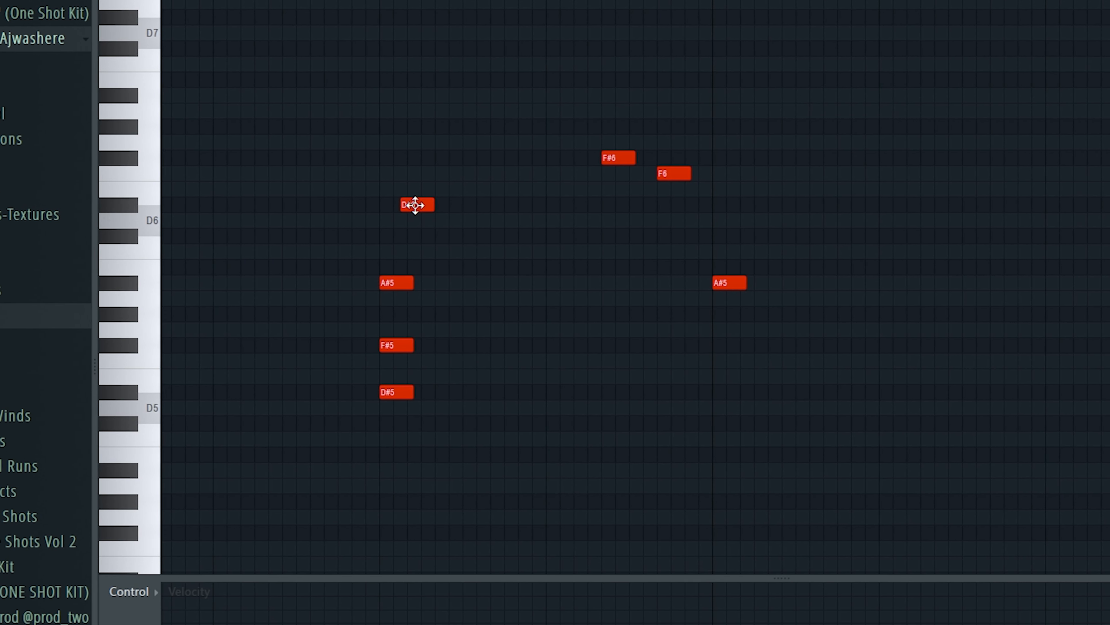
{"action": "left_click_drag", "start_coordinate": [392, 282], "coordinate": [404, 281]}
{"action": "left_click_drag", "start_coordinate": [394, 345], "coordinate": [401, 345]}
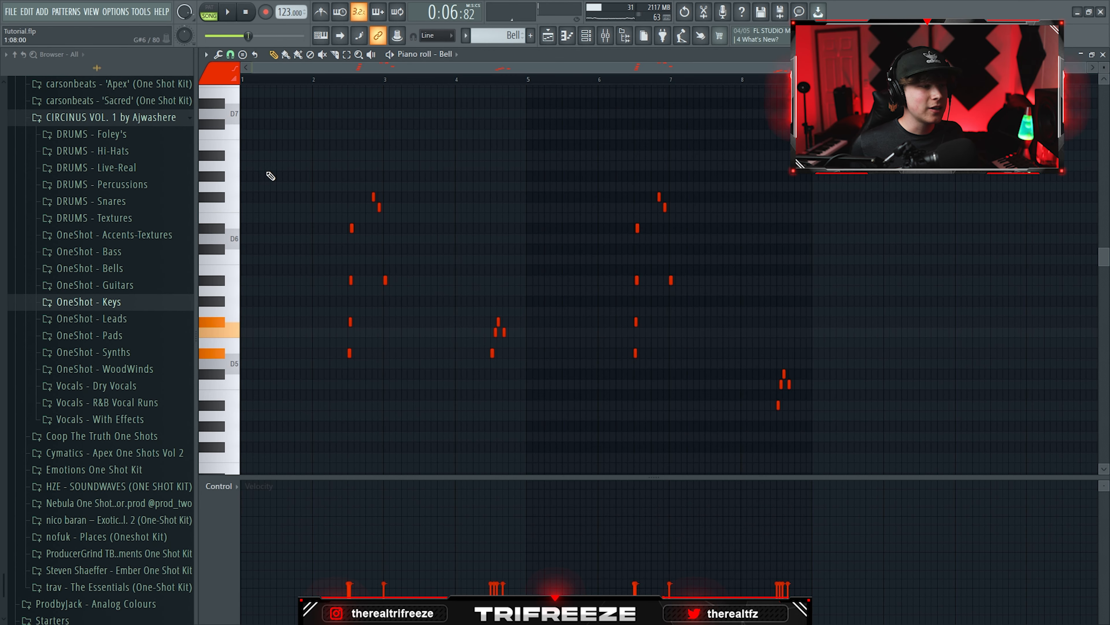
{"action": "scroll", "coordinate": [270, 176], "scroll_direction": "up", "scroll_amount": 1}
{"action": "scroll", "coordinate": [425, 197], "scroll_direction": "up", "scroll_amount": 1}
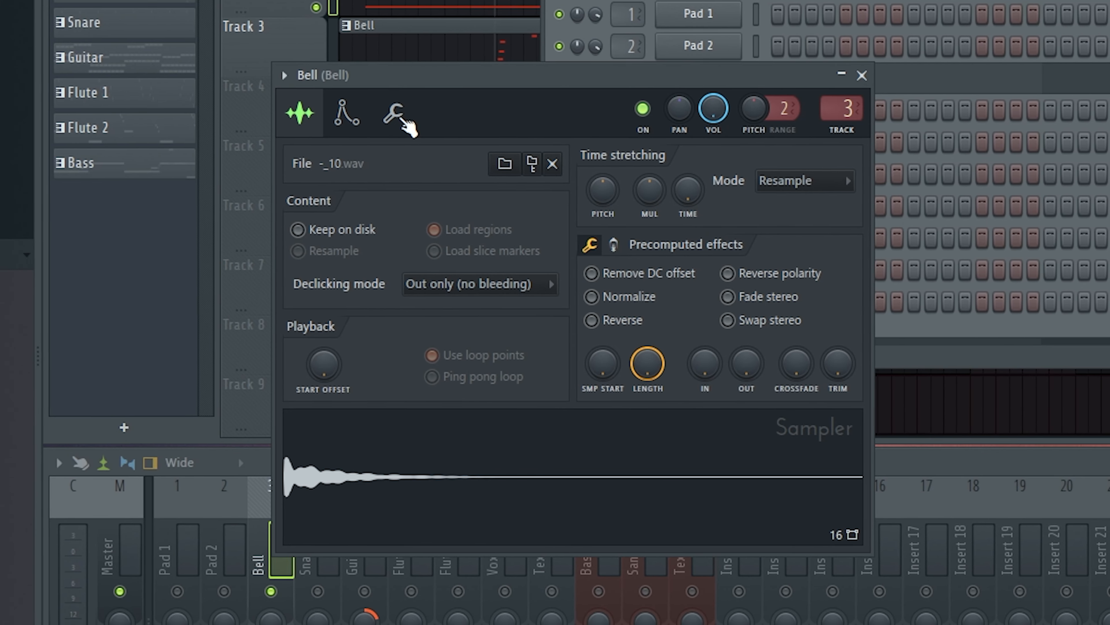
- Review the Bell channel's sampler settings and the Fruity Reeverb 2 and HalfTime effects on its mixer insert
{"action": "left_click", "coordinate": [402, 114]}
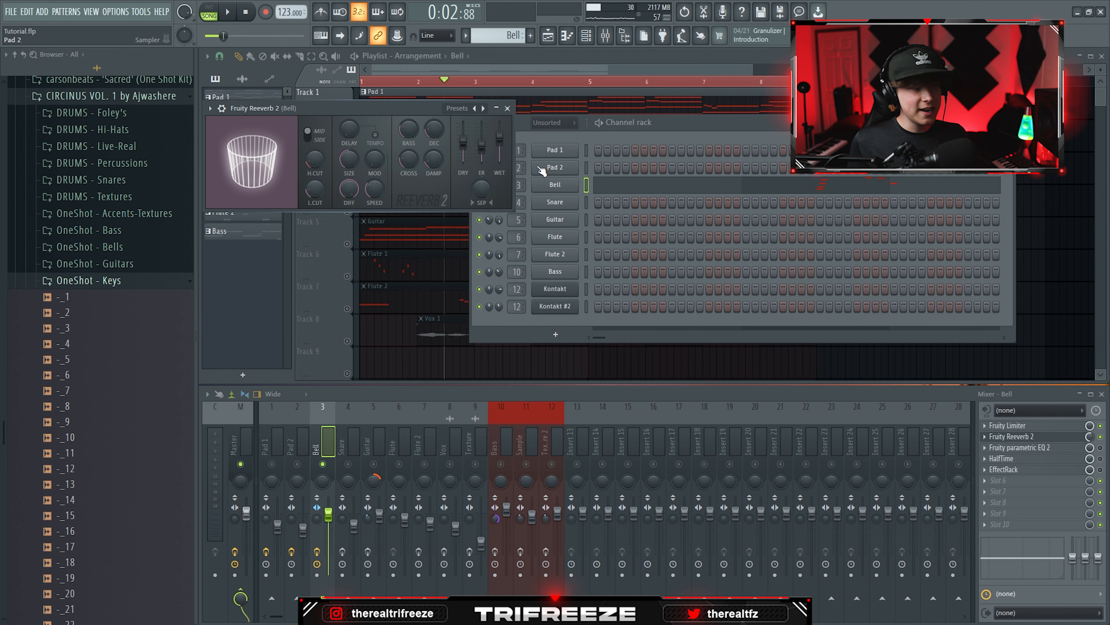
{"action": "left_click_drag", "start_coordinate": [392, 109], "coordinate": [632, 171]}
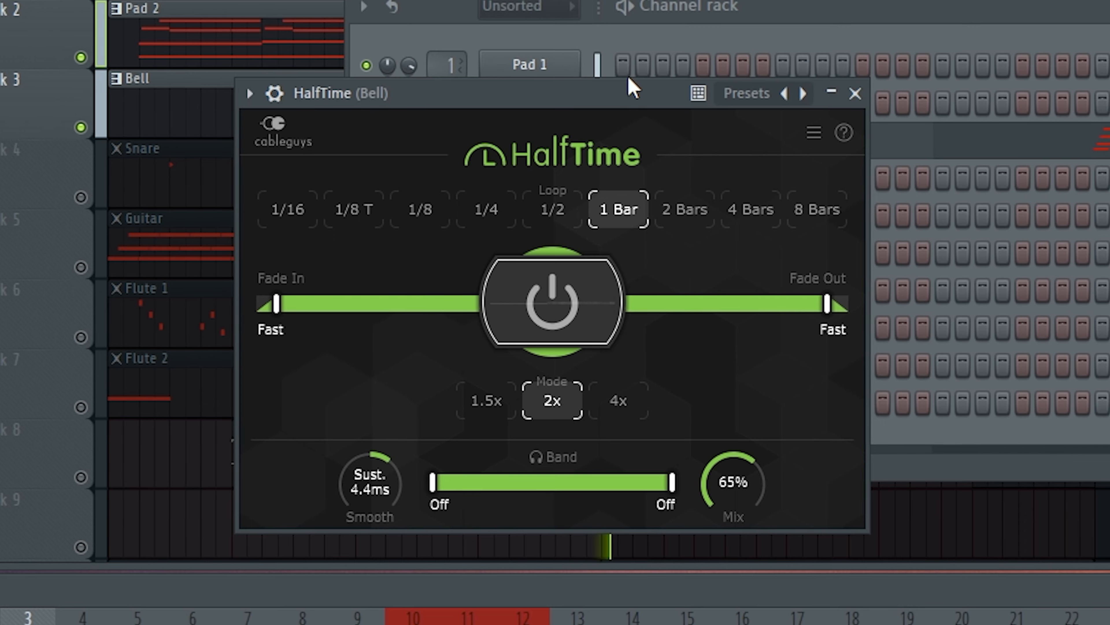
- Play back the Bell and Snare layers and review the parametric EQ 2 and Chorus JUN-6 on the Snare insert
{"action": "key", "text": "space"}
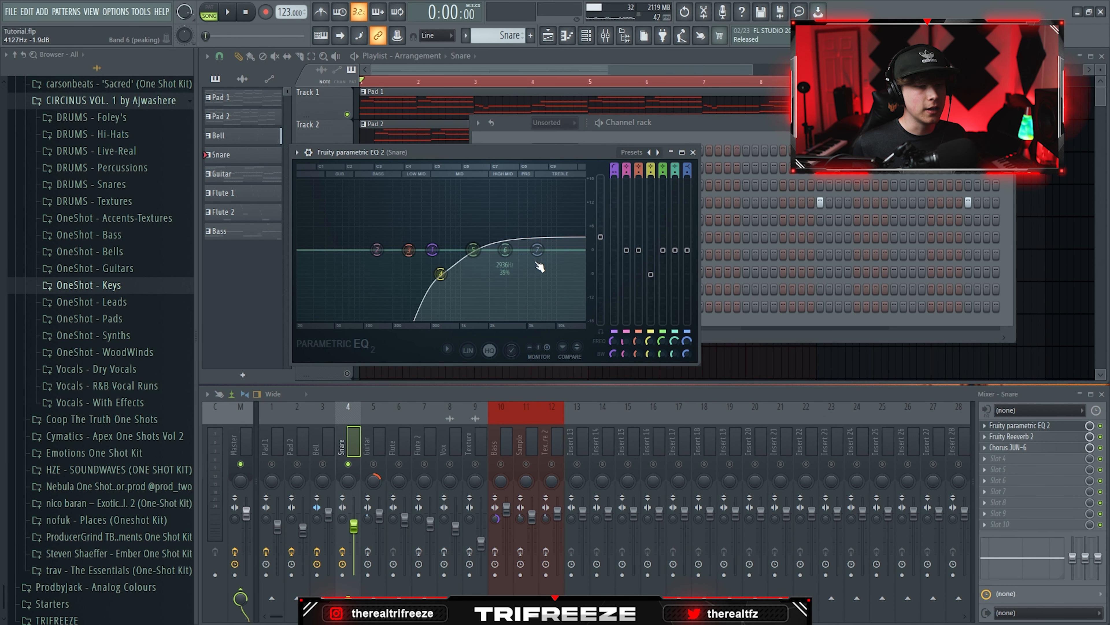
{"action": "key", "text": "space"}
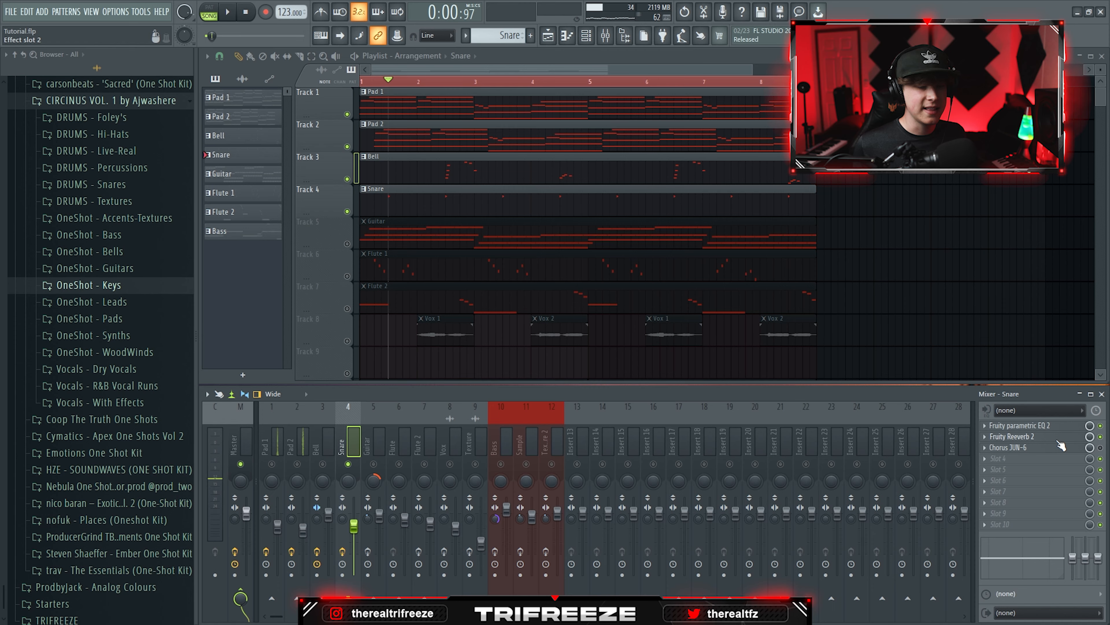
{"action": "left_click", "coordinate": [1062, 445]}
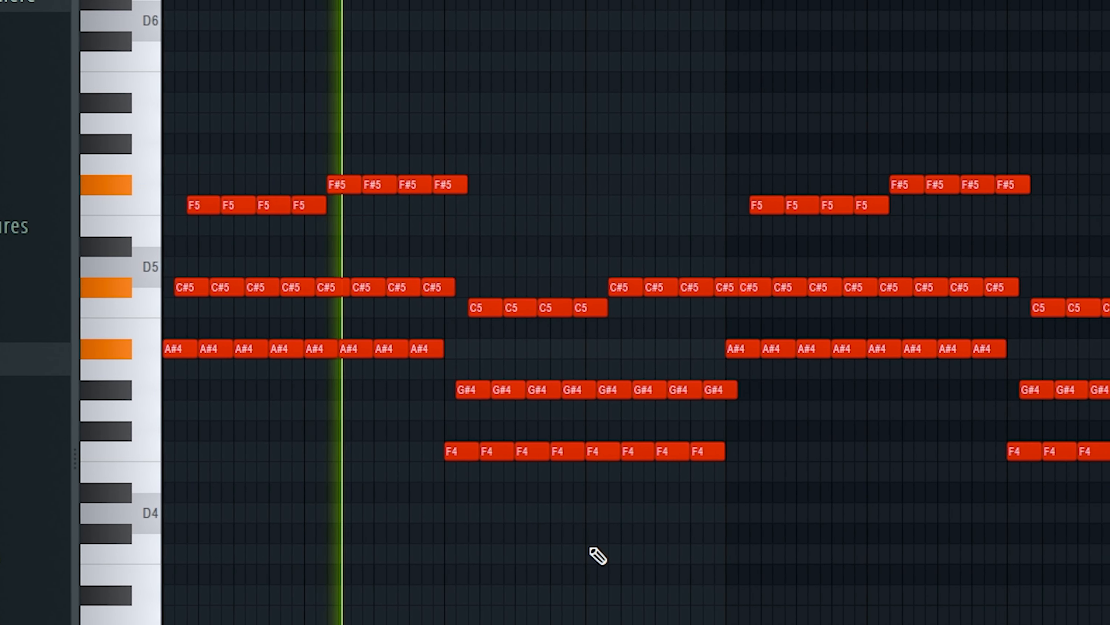
- Examine the Guitar pattern's strummed notes and review the SoundShifter, Chorus JUN-6 and Guitar Rig 6 effects on its insert
{"action": "scroll", "coordinate": [596, 556], "scroll_direction": "up", "scroll_amount": 3}
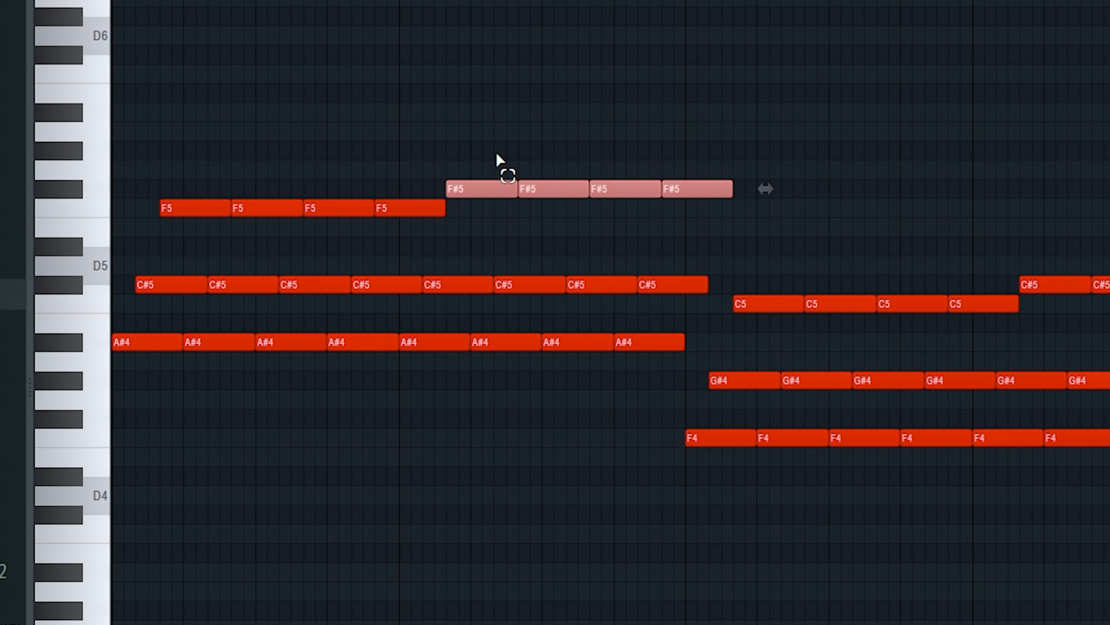
{"action": "key", "text": "shift+Down"}
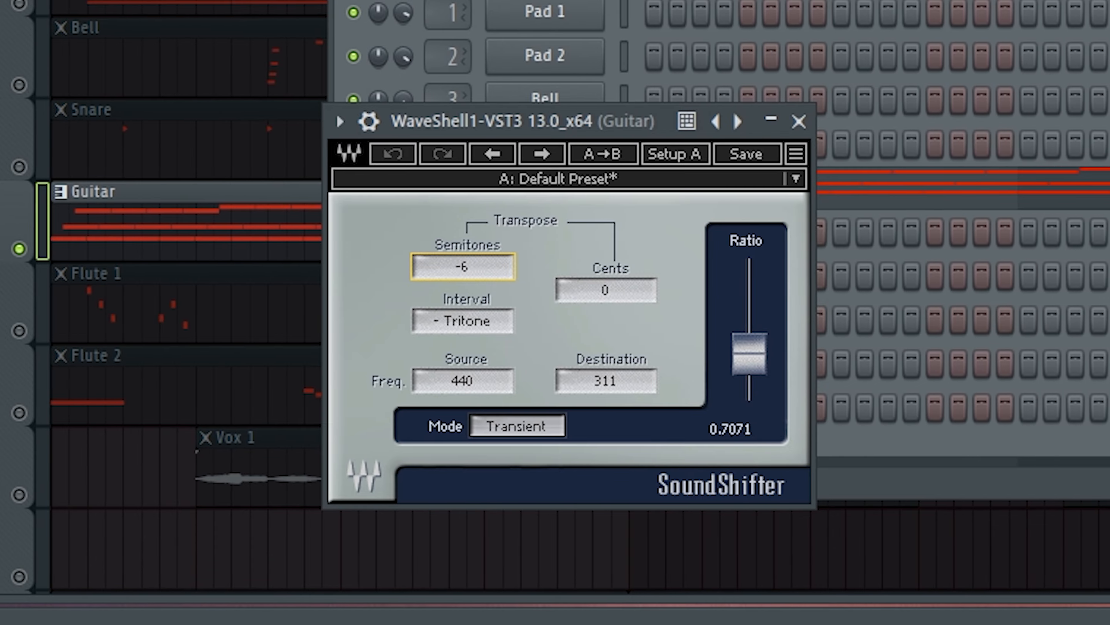
{"action": "key", "text": "Down"}
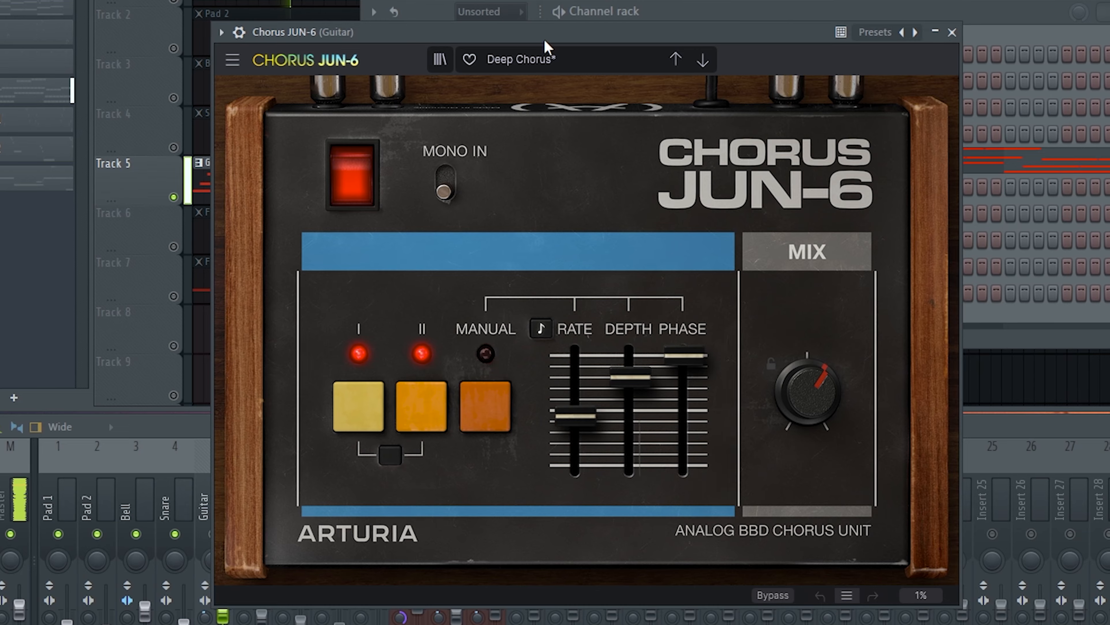
{"action": "left_click", "coordinate": [944, 32]}
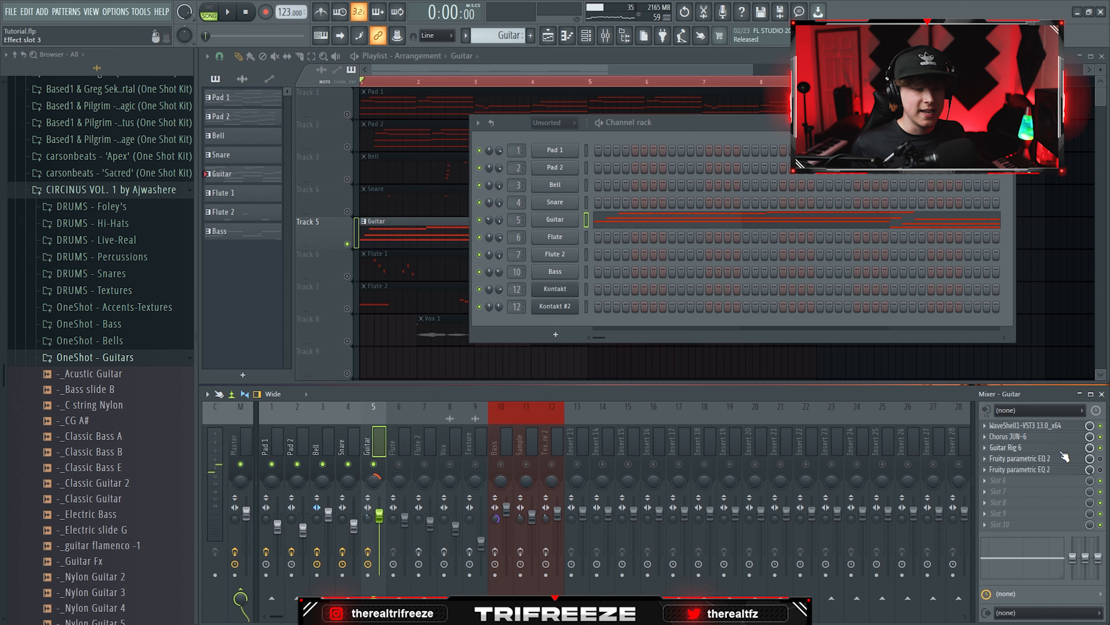
{"action": "left_click", "coordinate": [1006, 447]}
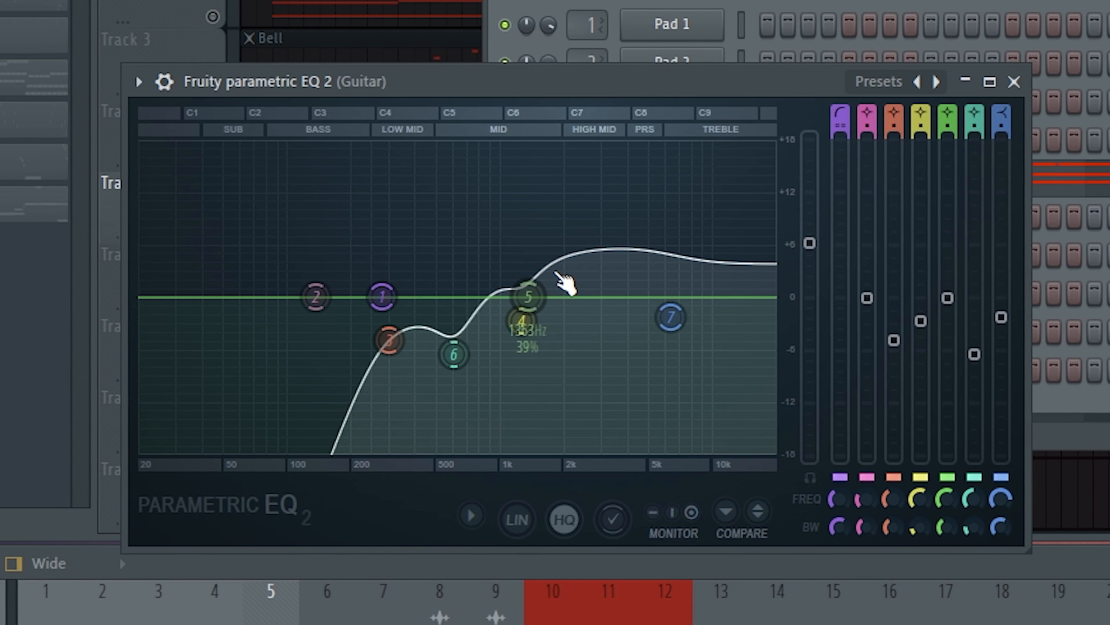
- Enable the second Fruity parametric EQ 2 on the Guitar insert, check its curve and play the layer back
{"action": "key", "text": "space"}
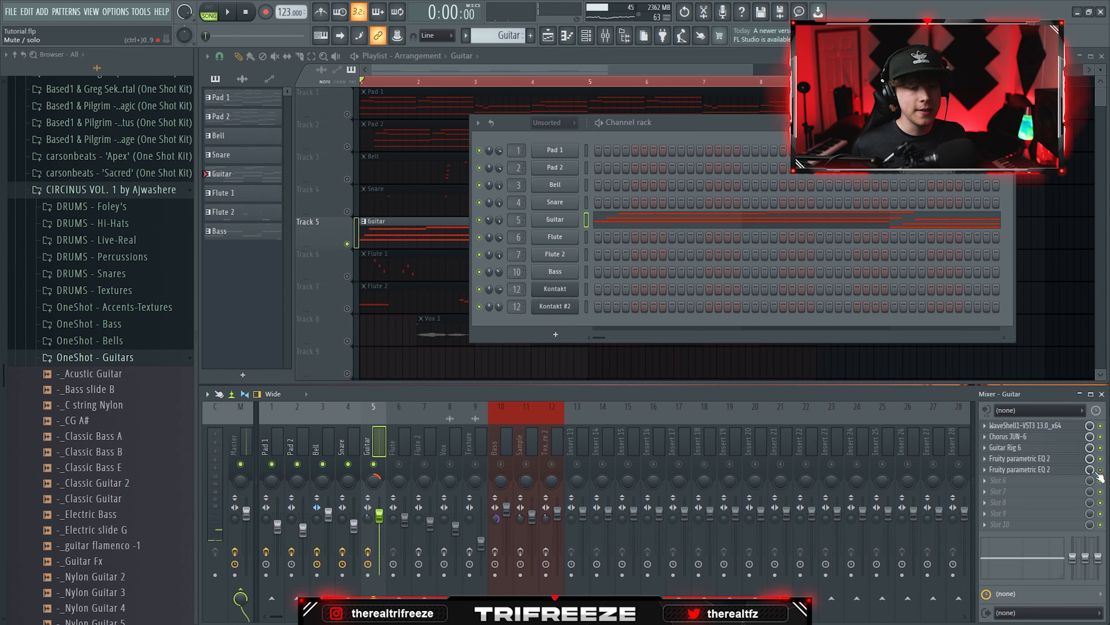
{"action": "left_click", "coordinate": [1099, 475]}
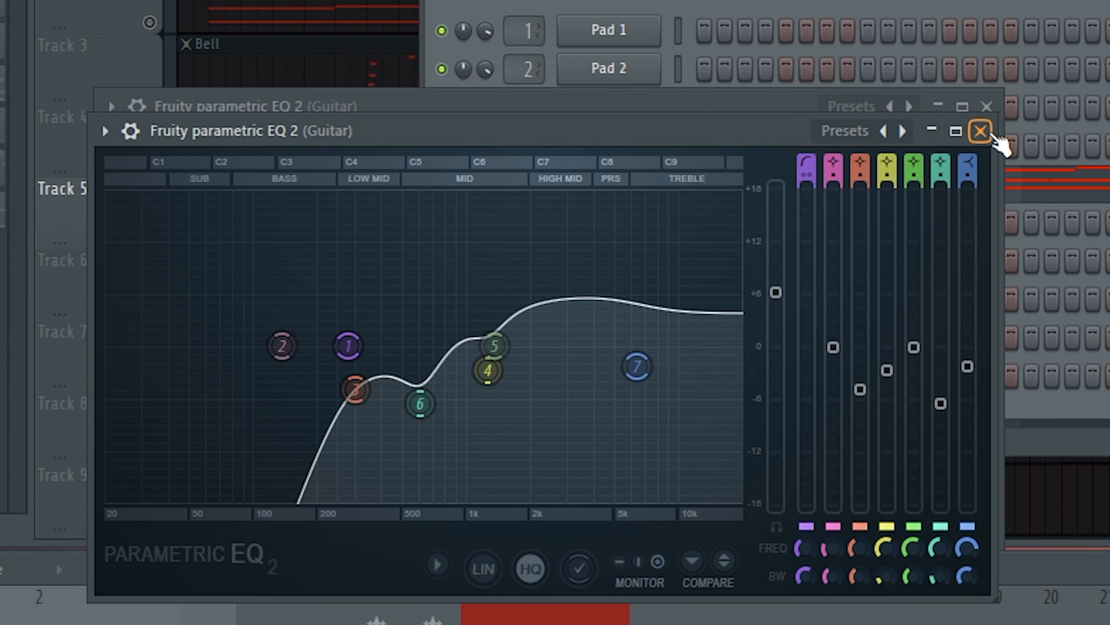
{"action": "left_click", "coordinate": [989, 133]}
{"action": "key", "text": "space"}
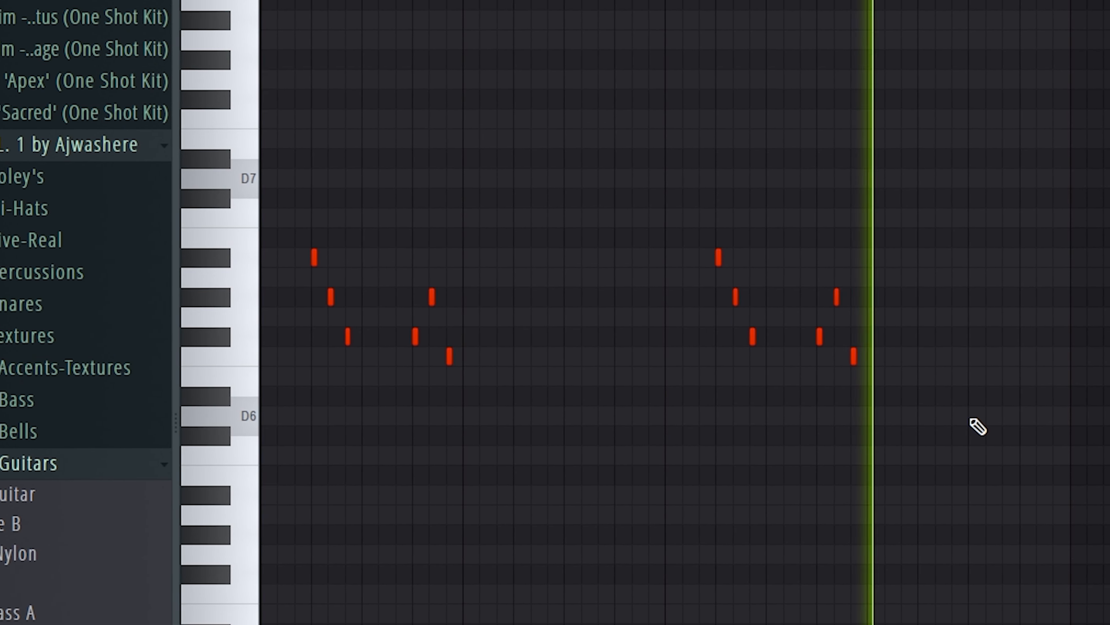
- Examine the Flute 1 pattern's short notes and its Crystal Flute instrument in Kontakt
{"action": "scroll", "coordinate": [978, 427], "scroll_direction": "down", "scroll_amount": 2, "text": "ctrl"}
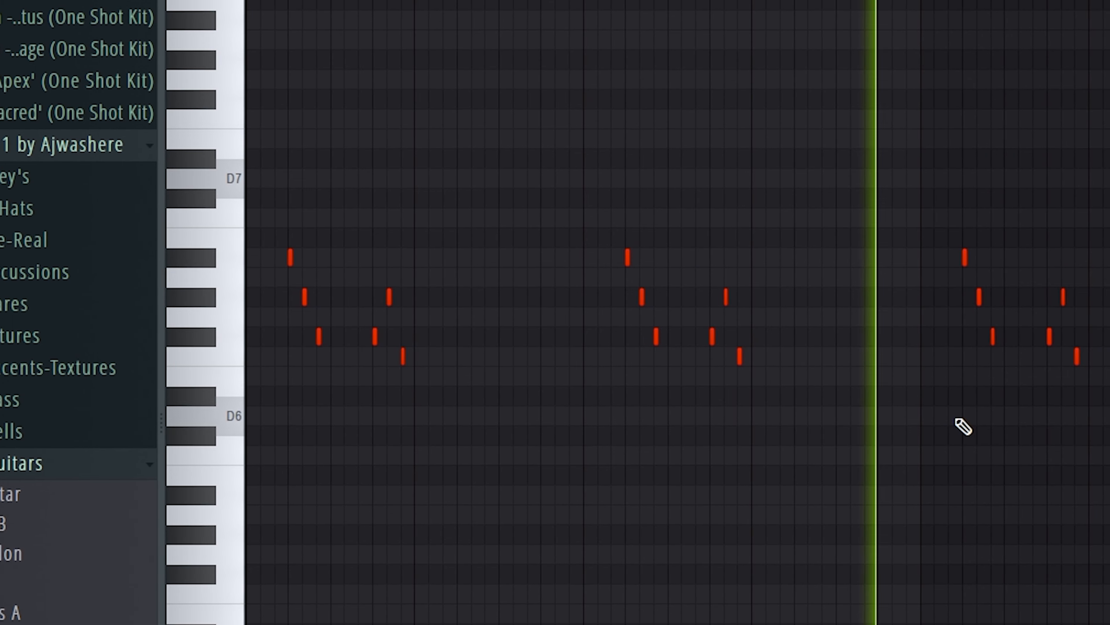
{"action": "scroll", "coordinate": [226, 249], "scroll_direction": "up", "scroll_amount": 3, "text": "ctrl"}
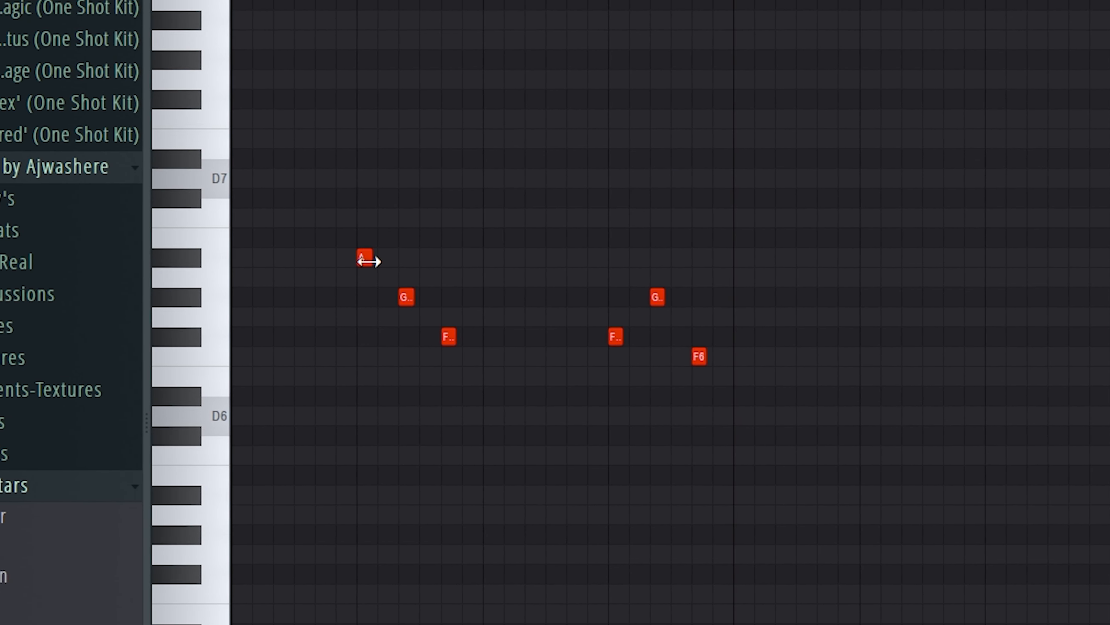
{"action": "scroll", "coordinate": [956, 486], "scroll_direction": "down", "scroll_amount": 2, "text": "ctrl"}
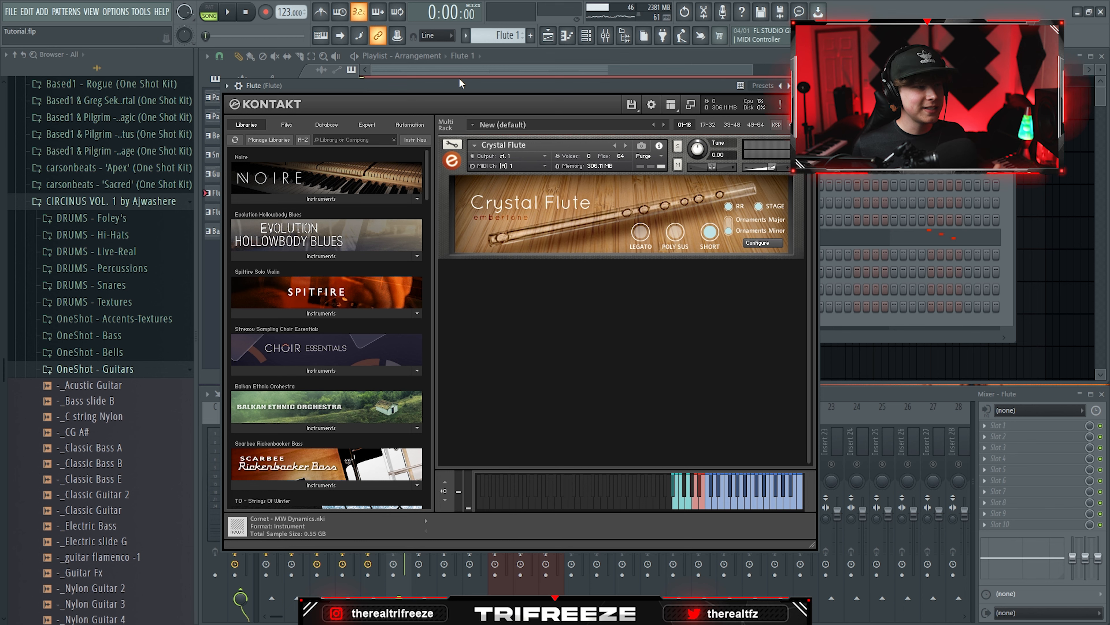
{"action": "left_click_drag", "start_coordinate": [460, 86], "coordinate": [478, 89]}
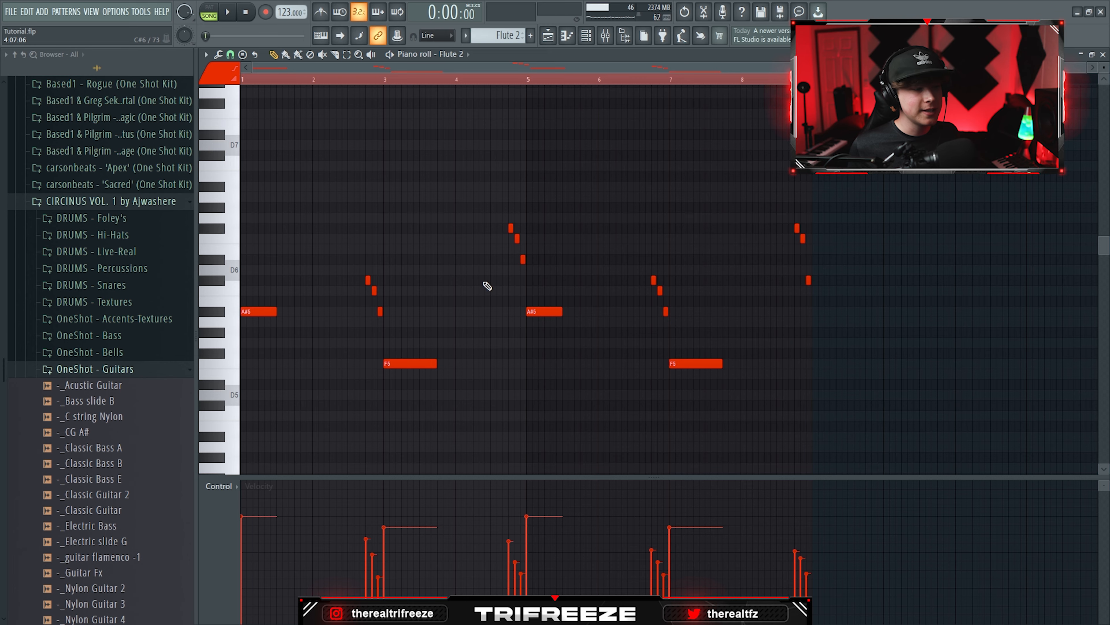
- Play the Flute 2 pattern and highlight its short descending runs and long A#5 and F5 notes in the piano roll
{"action": "key", "text": "space"}
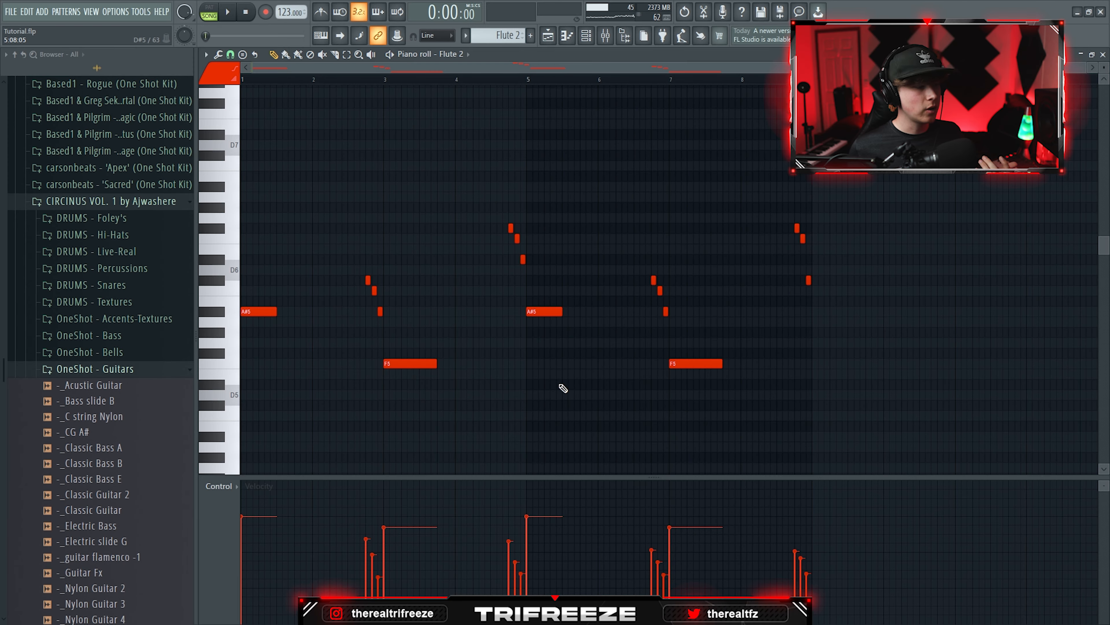
{"action": "left_click", "coordinate": [347, 54]}
{"action": "left_click_drag", "start_coordinate": [558, 203], "coordinate": [547, 216]}
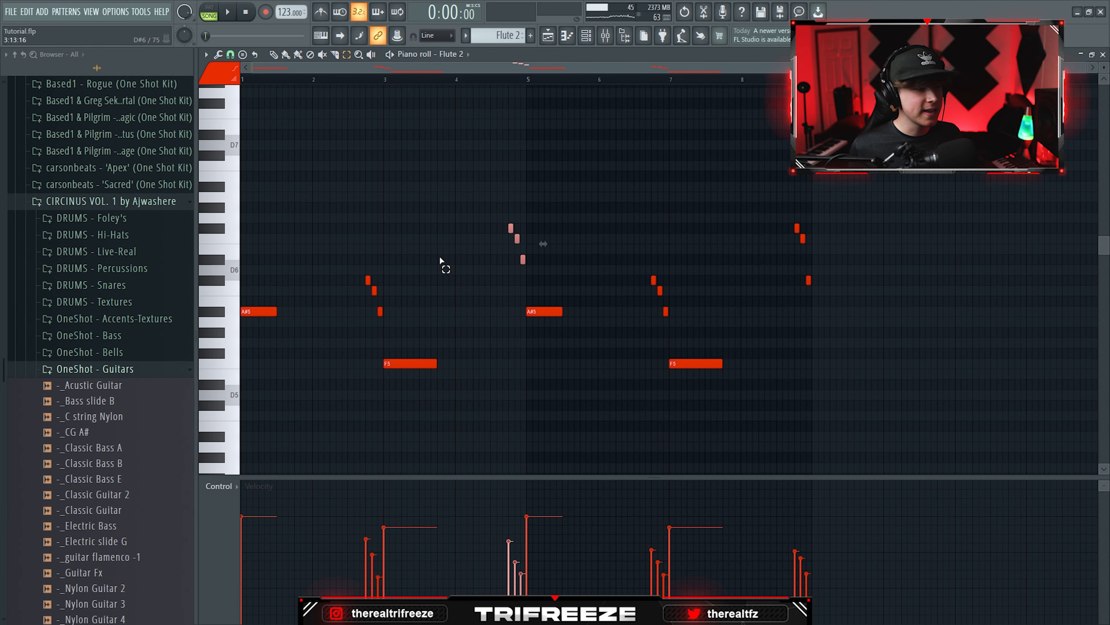
{"action": "left_click", "coordinate": [260, 311]}
{"action": "left_click", "coordinate": [543, 463], "text": "shift"}
{"action": "left_click", "coordinate": [822, 355], "text": "shift"}
{"action": "left_click", "coordinate": [1095, 462], "text": "shift"}
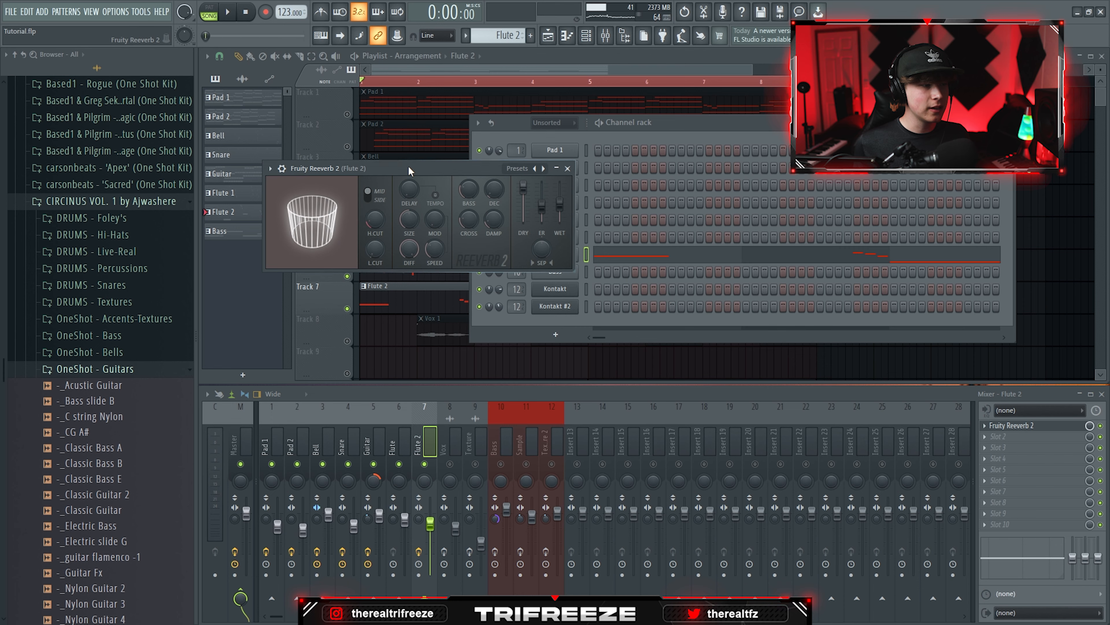
- Check the Fruity Reeverb 2 on the Flute 2 insert, close it and play the arrangement with the vocal clips
{"action": "left_click_drag", "start_coordinate": [476, 163], "coordinate": [673, 203]}
{"action": "left_click", "coordinate": [765, 211]}
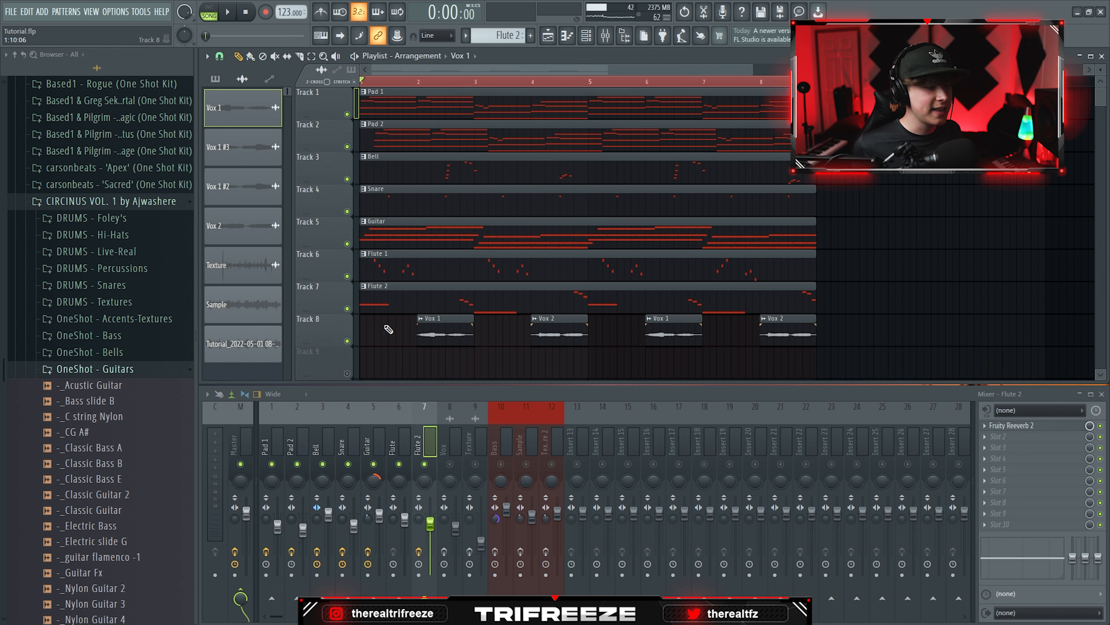
{"action": "key", "text": "space"}
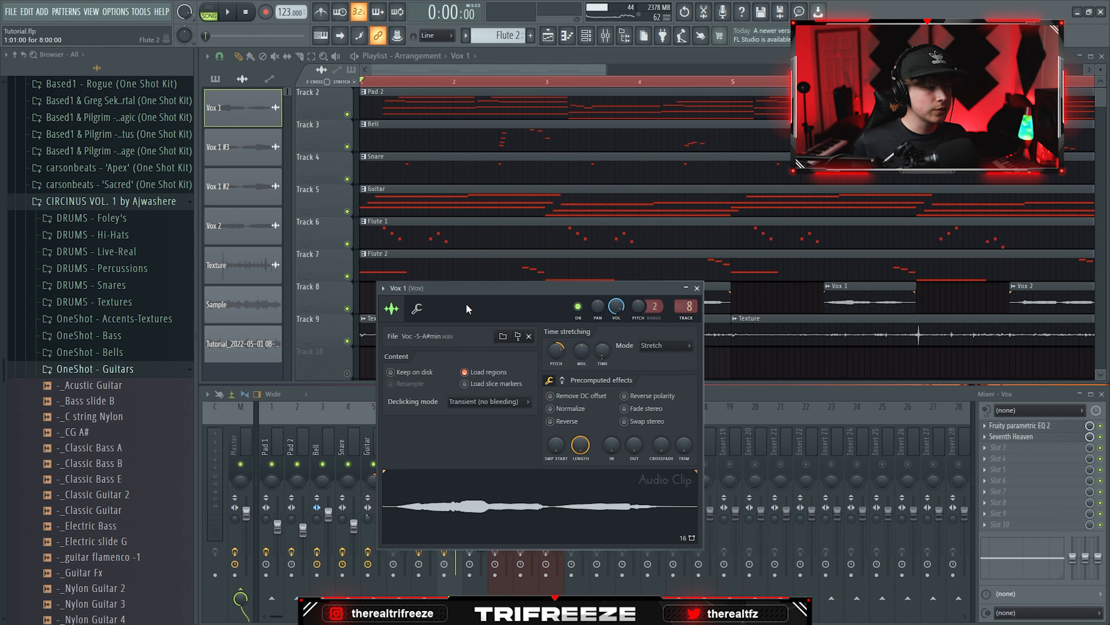
- Review the Vox 1 clip's settings, collapse the OneShot - Guitars folder and browse to the Vocals - Dry Vocals folder
{"action": "left_click_drag", "start_coordinate": [411, 311], "coordinate": [411, 253]}
{"action": "left_click", "coordinate": [110, 371]}
{"action": "scroll", "coordinate": [111, 391], "scroll_direction": "down", "scroll_amount": 3}
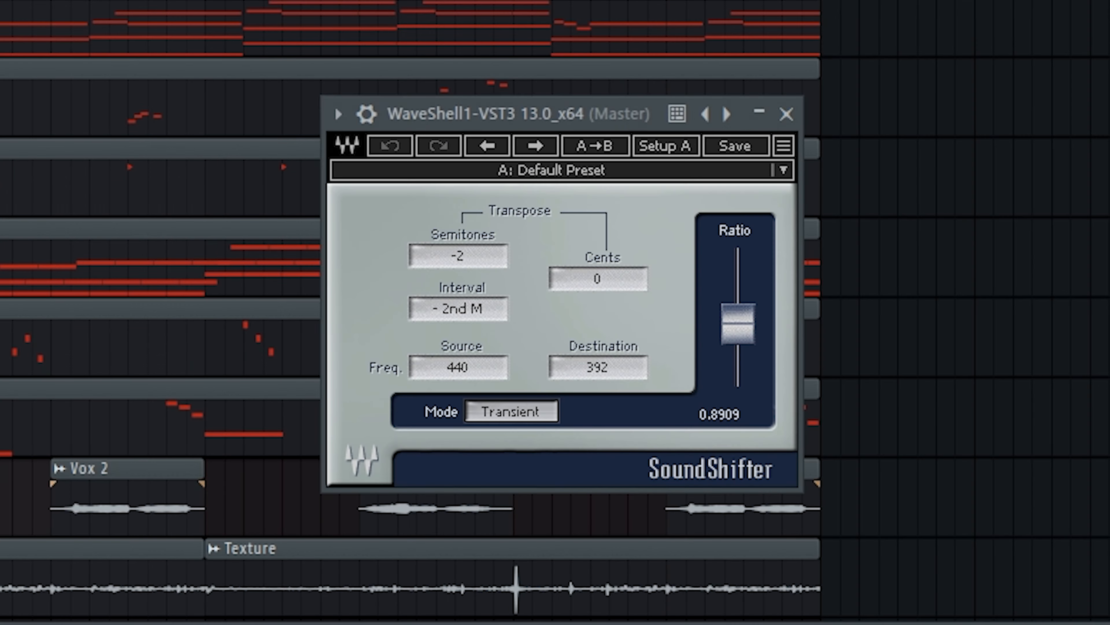
- Review the Portal and SoundShifter effects on the Master insert and play the arrangement through them
{"action": "left_click", "coordinate": [787, 114]}
{"action": "left_click", "coordinate": [998, 425]}
{"action": "key", "text": "space"}
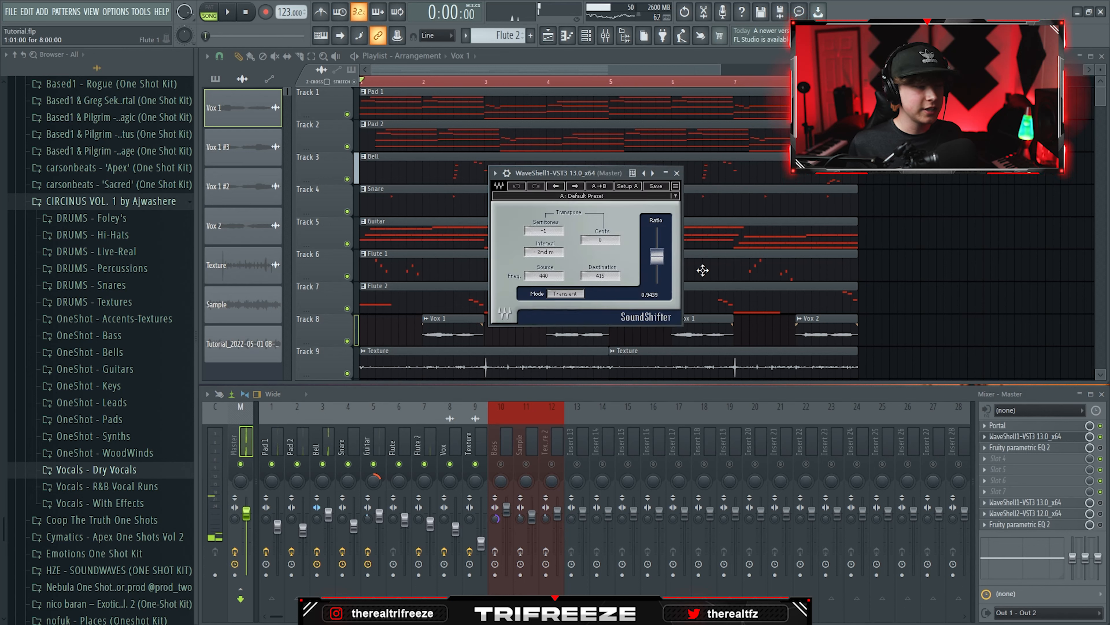
{"action": "left_click_drag", "start_coordinate": [561, 173], "coordinate": [568, 168]}
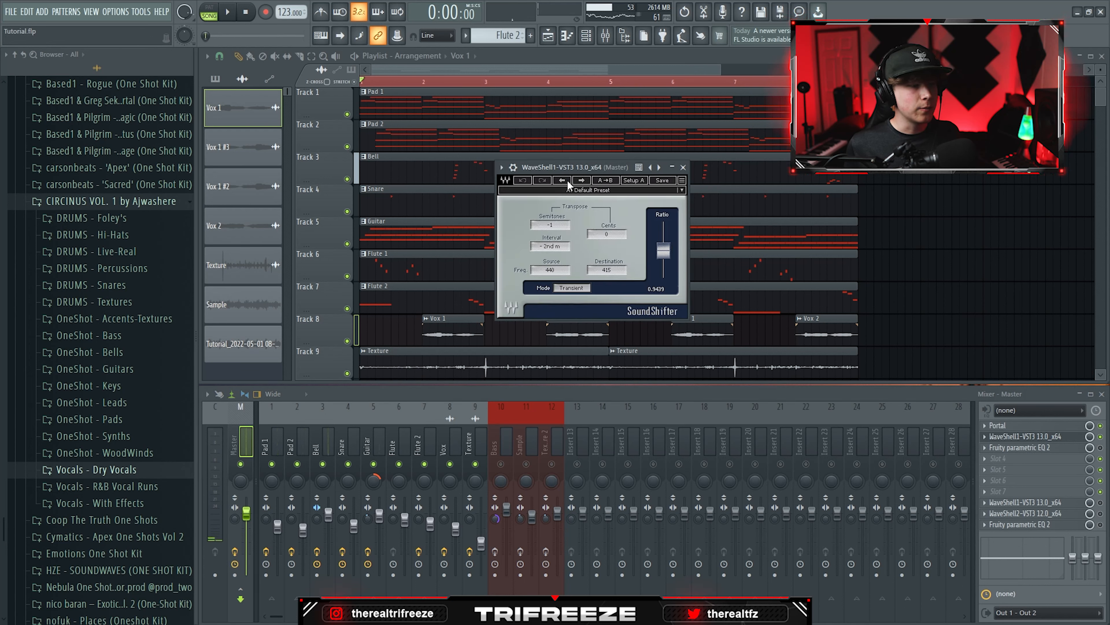
{"action": "key", "text": "space"}
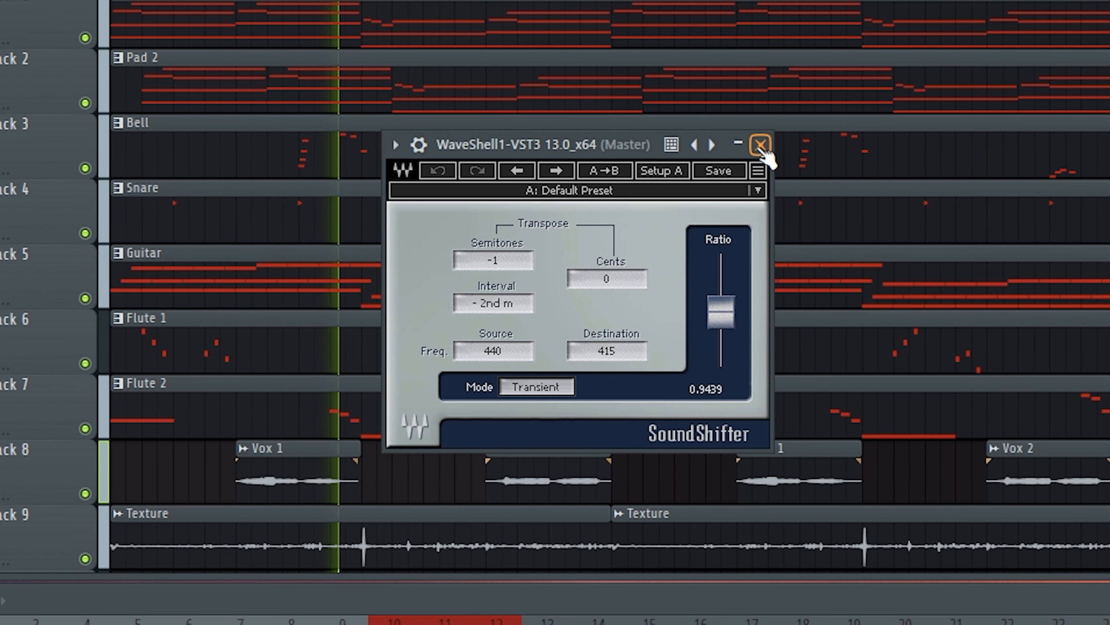
{"action": "left_click", "coordinate": [757, 144]}
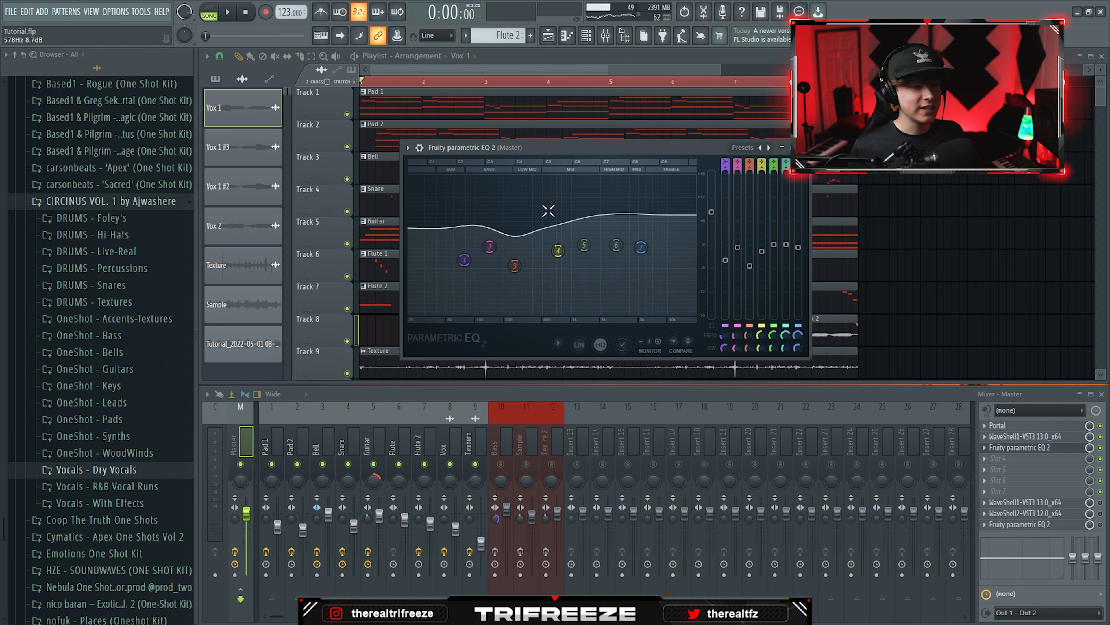
- Close the Master's parametric EQ and look up the mixer's disk recording options, including rendering to wave files
{"action": "left_click", "coordinate": [804, 147]}
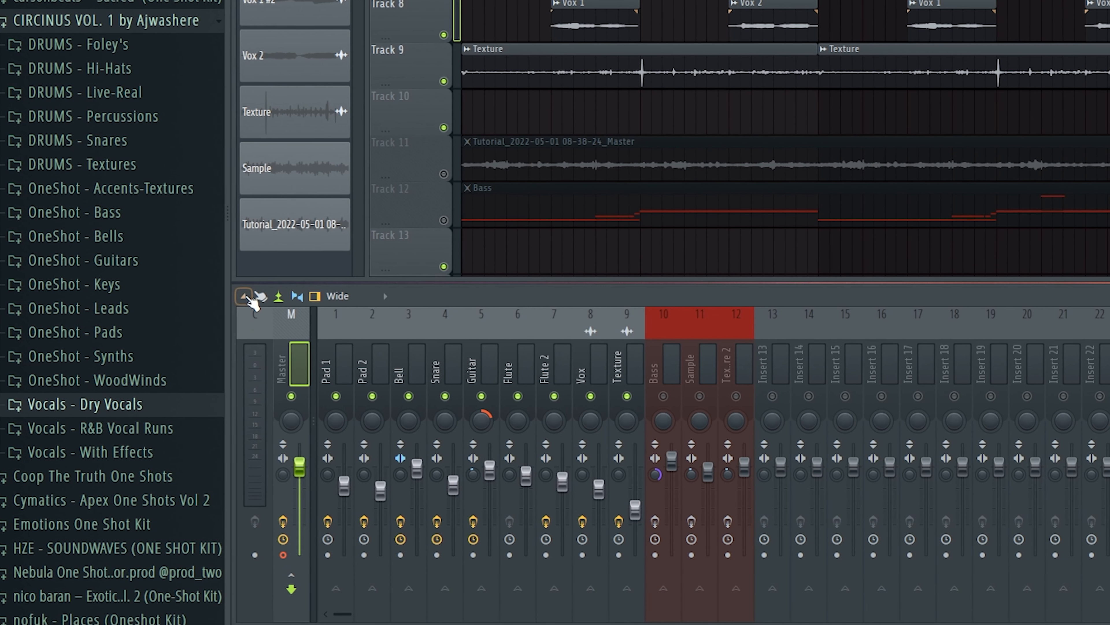
{"action": "left_click", "coordinate": [207, 394]}
{"action": "mouse_move", "coordinate": [245, 226]}
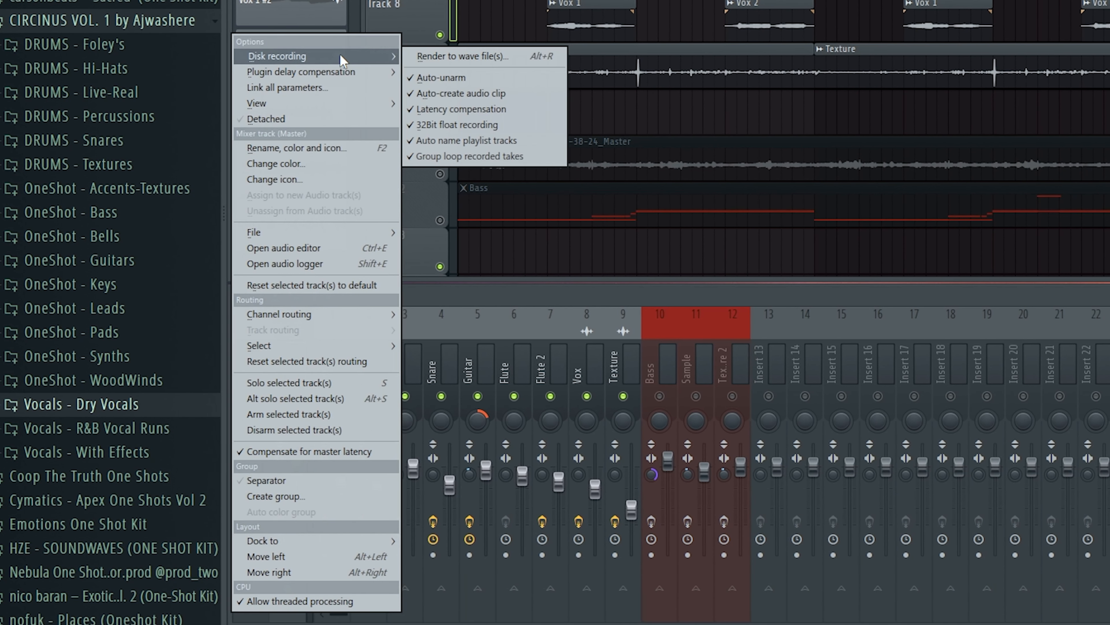
{"action": "left_click", "coordinate": [538, 223]}
- Find the recorded Master clip and Bass pattern in the playlist and examine the Bass notes in the piano roll
{"action": "scroll", "coordinate": [454, 122], "scroll_direction": "down", "scroll_amount": 2}
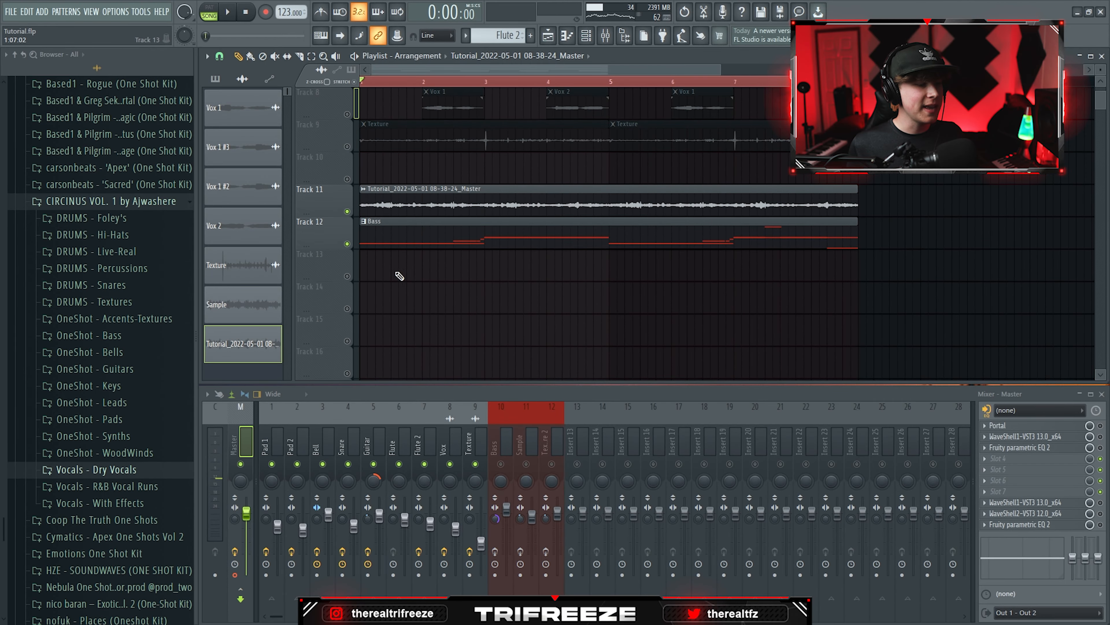
{"action": "double_click", "coordinate": [494, 109]}
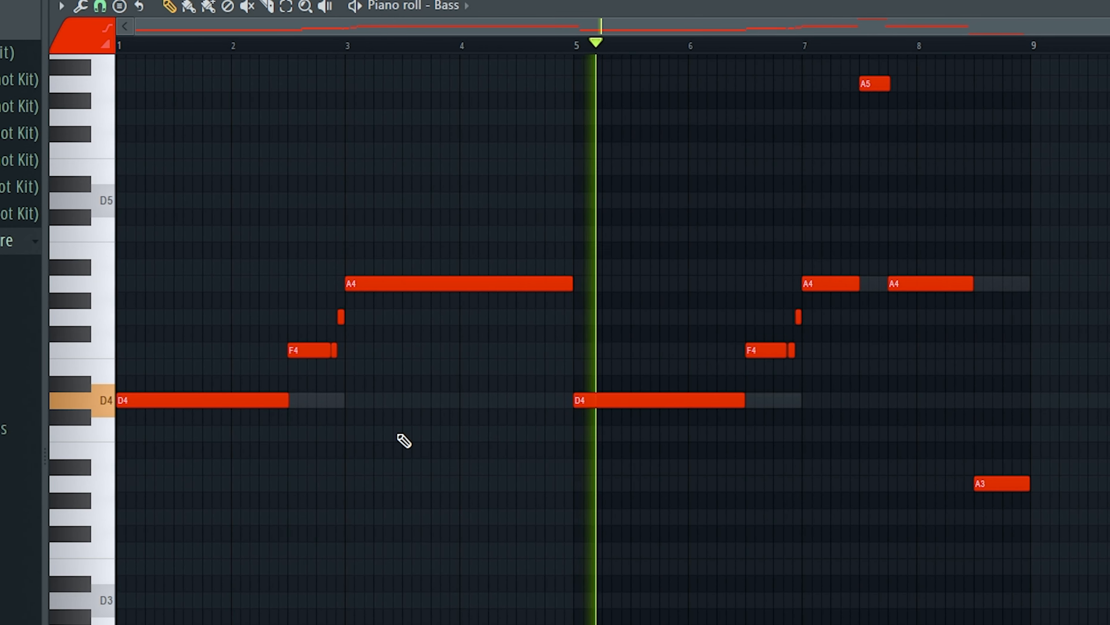
{"action": "scroll", "coordinate": [405, 441], "scroll_direction": "up", "scroll_amount": 1}
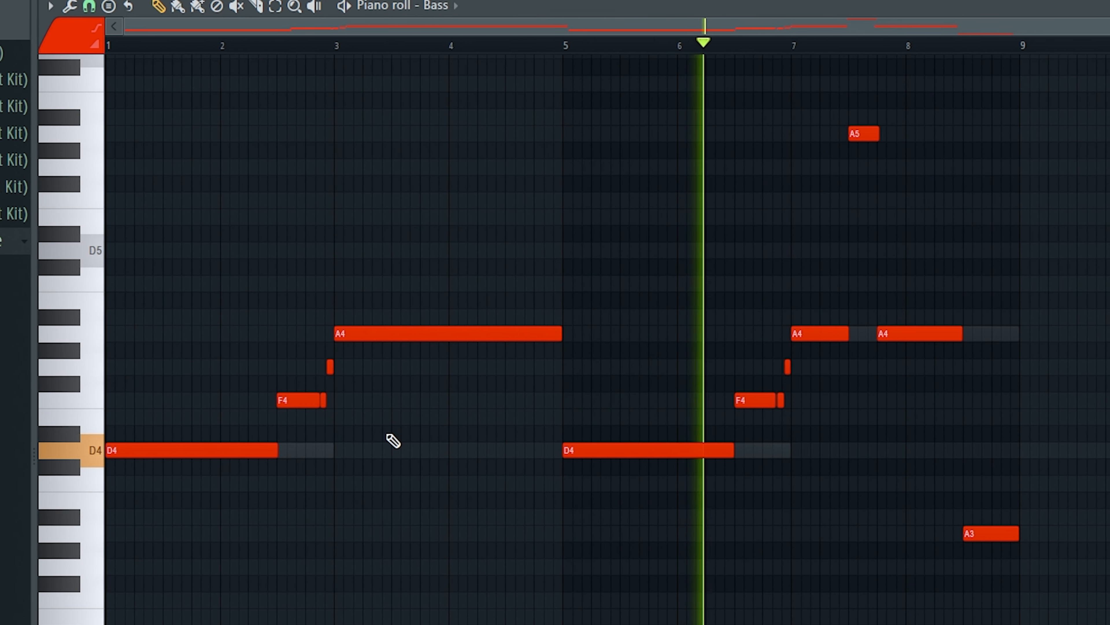